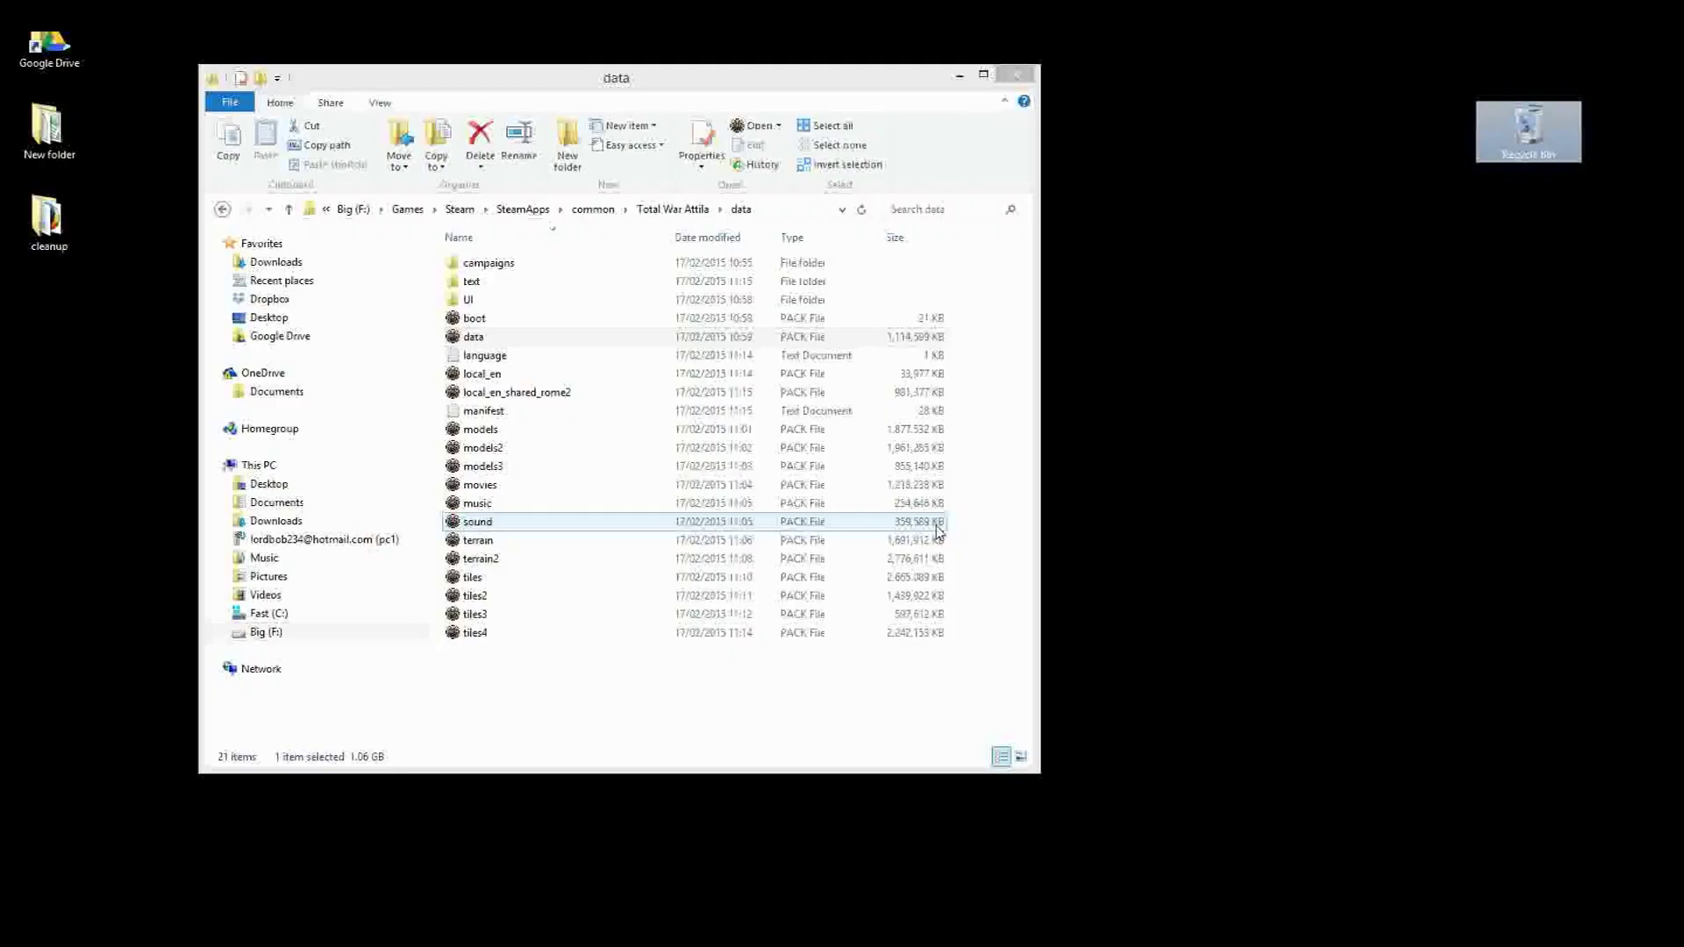
# - Point out the language text document in the Total War Attila data folder
pyautogui.click(721, 360)
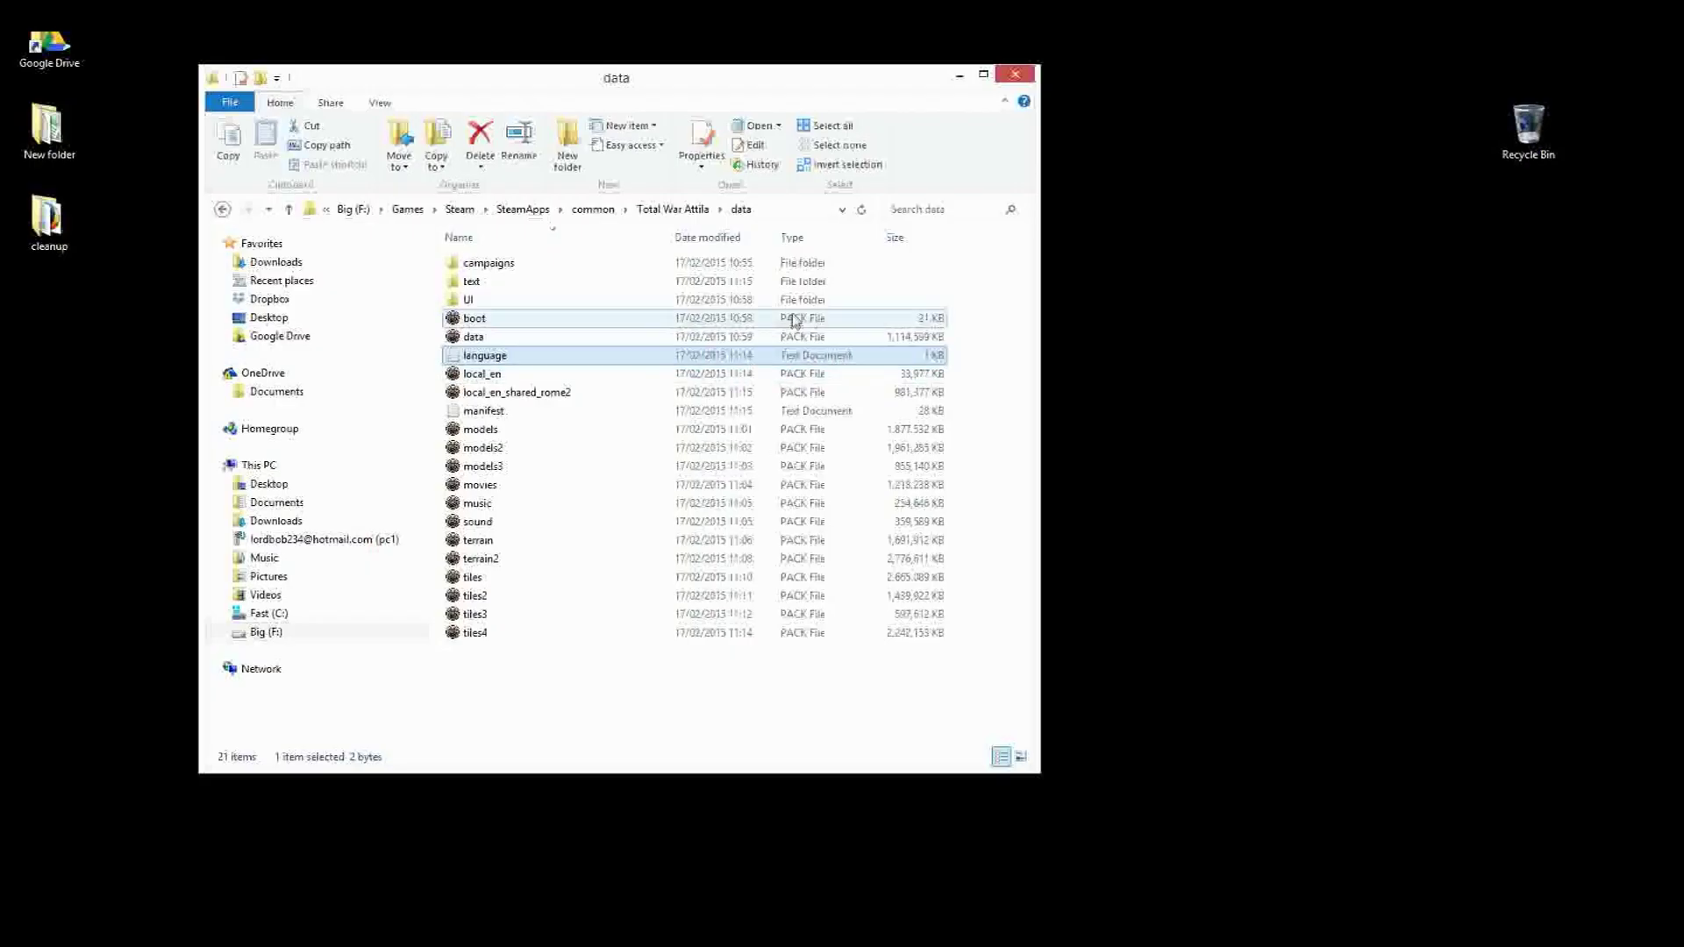
# - Select the 1,114,509 KB data PACK file among the game's pack files
pyautogui.click(799, 342)
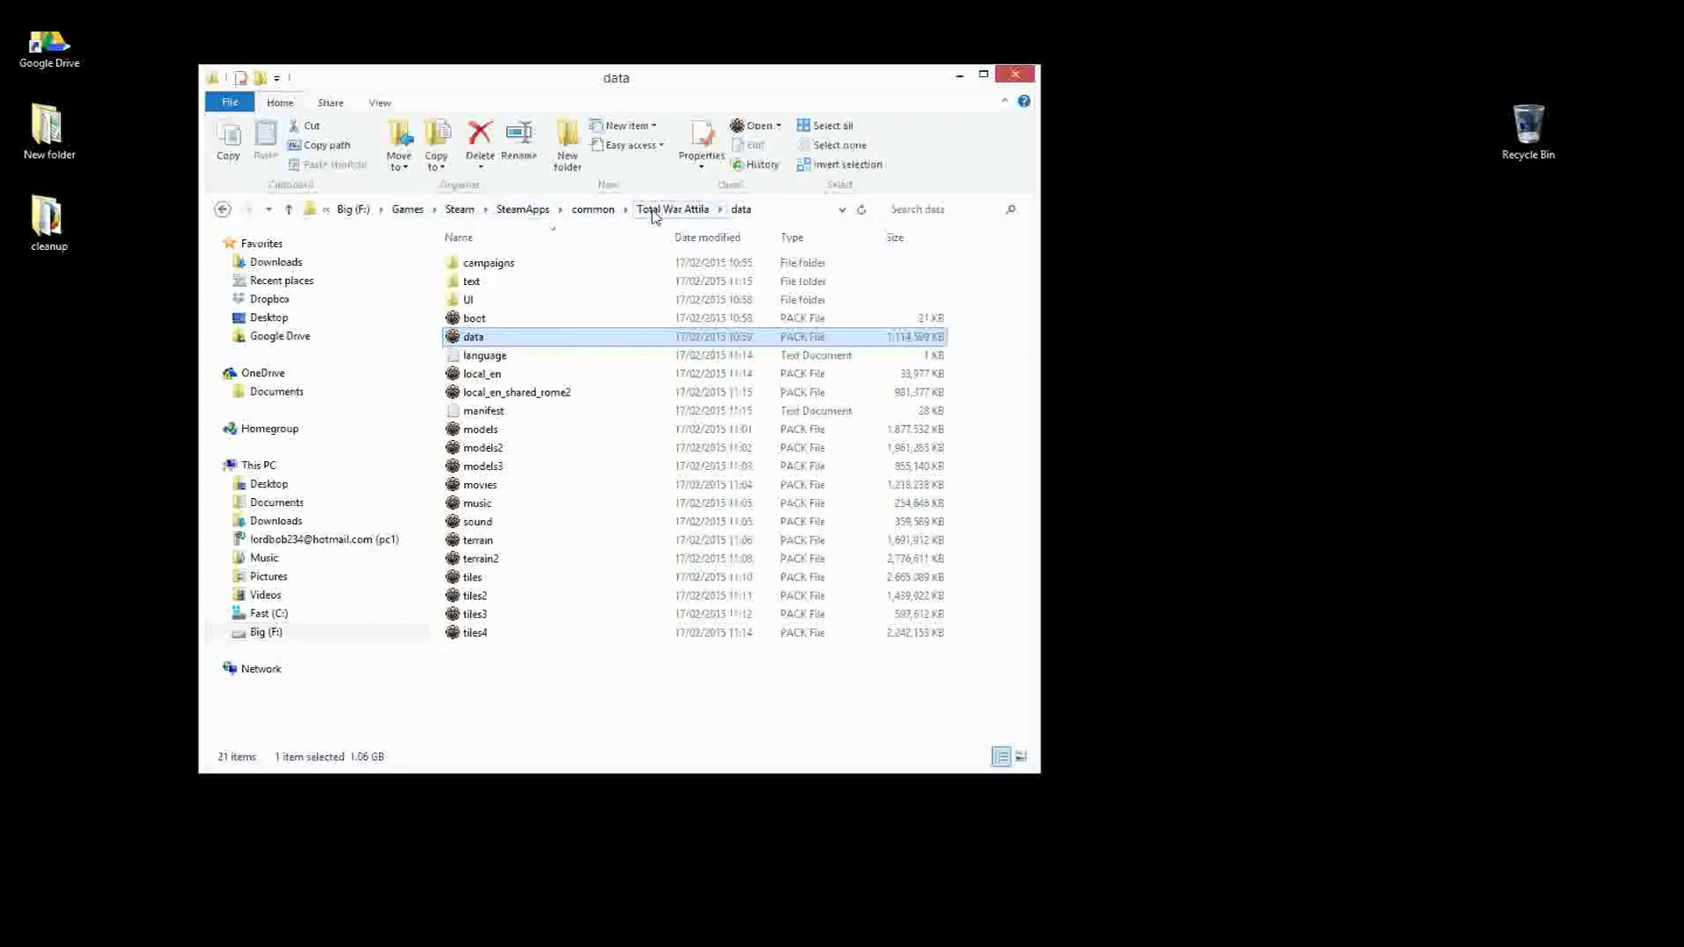
# - Select pack file groups to compare: models, local_en, sound, music, movies, then terrain through tiles4
pyautogui.moveTo(526, 336)
pyautogui.mouseDown()
pyautogui.moveTo(529, 351)
pyautogui.moveTo(503, 341)
pyautogui.mouseUp()
pyautogui.click(802, 683)
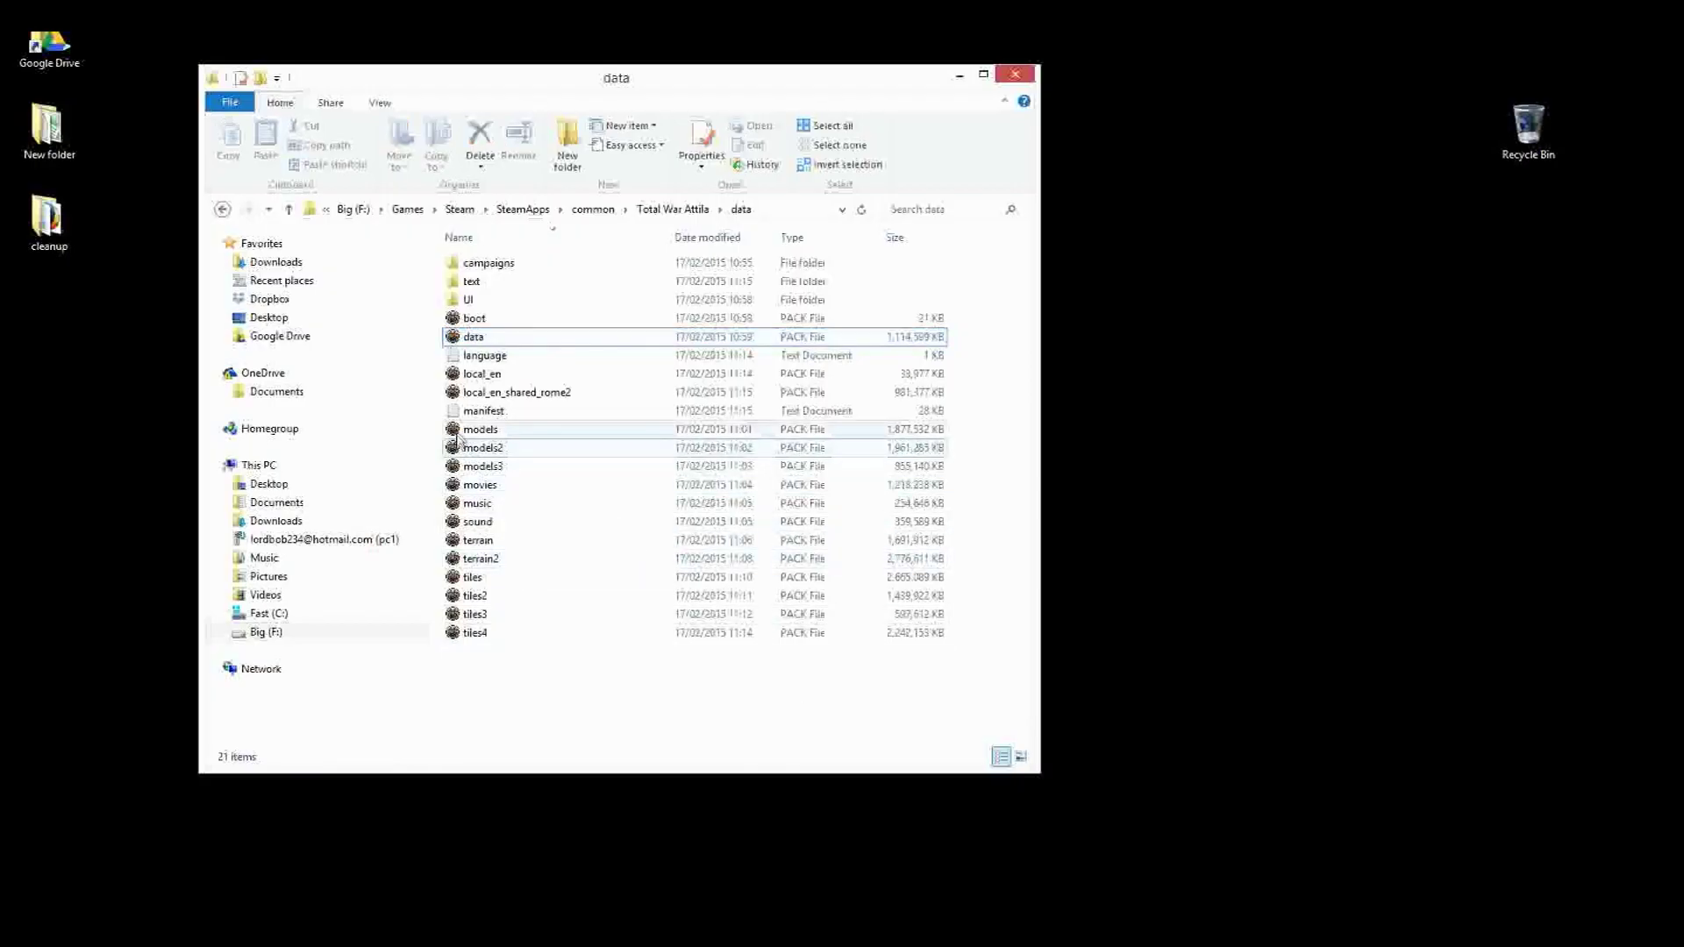
pyautogui.moveTo(447, 429); pyautogui.dragTo(493, 473)
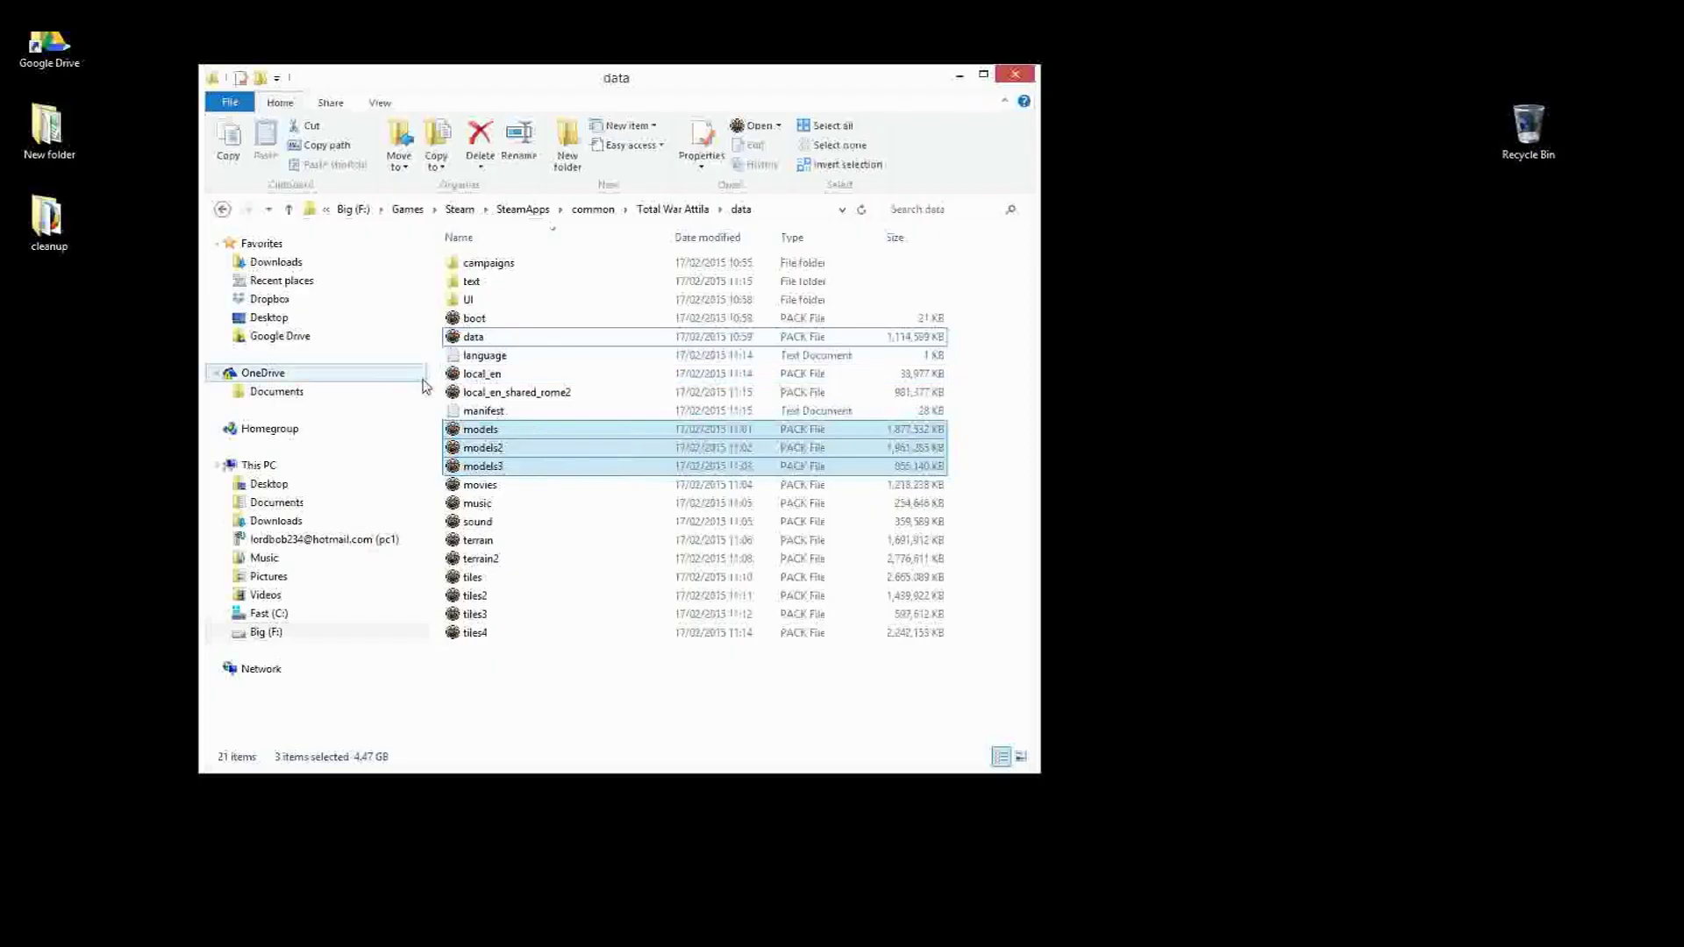
pyautogui.moveTo(441, 379); pyautogui.dragTo(465, 404)
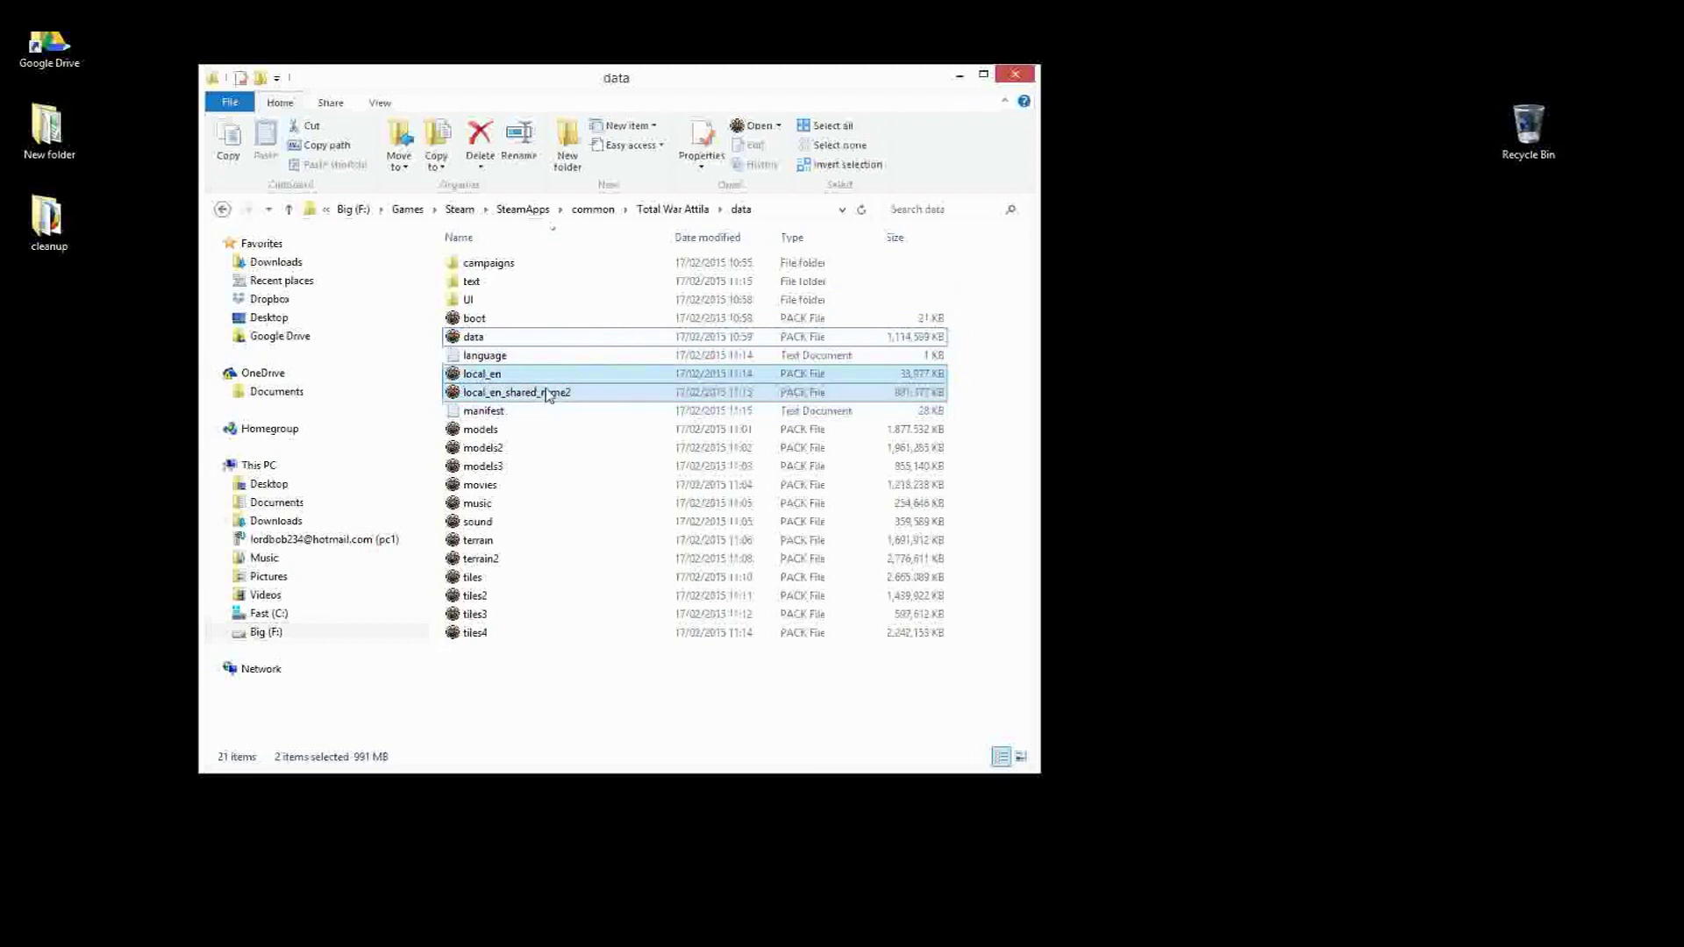
pyautogui.click(478, 521)
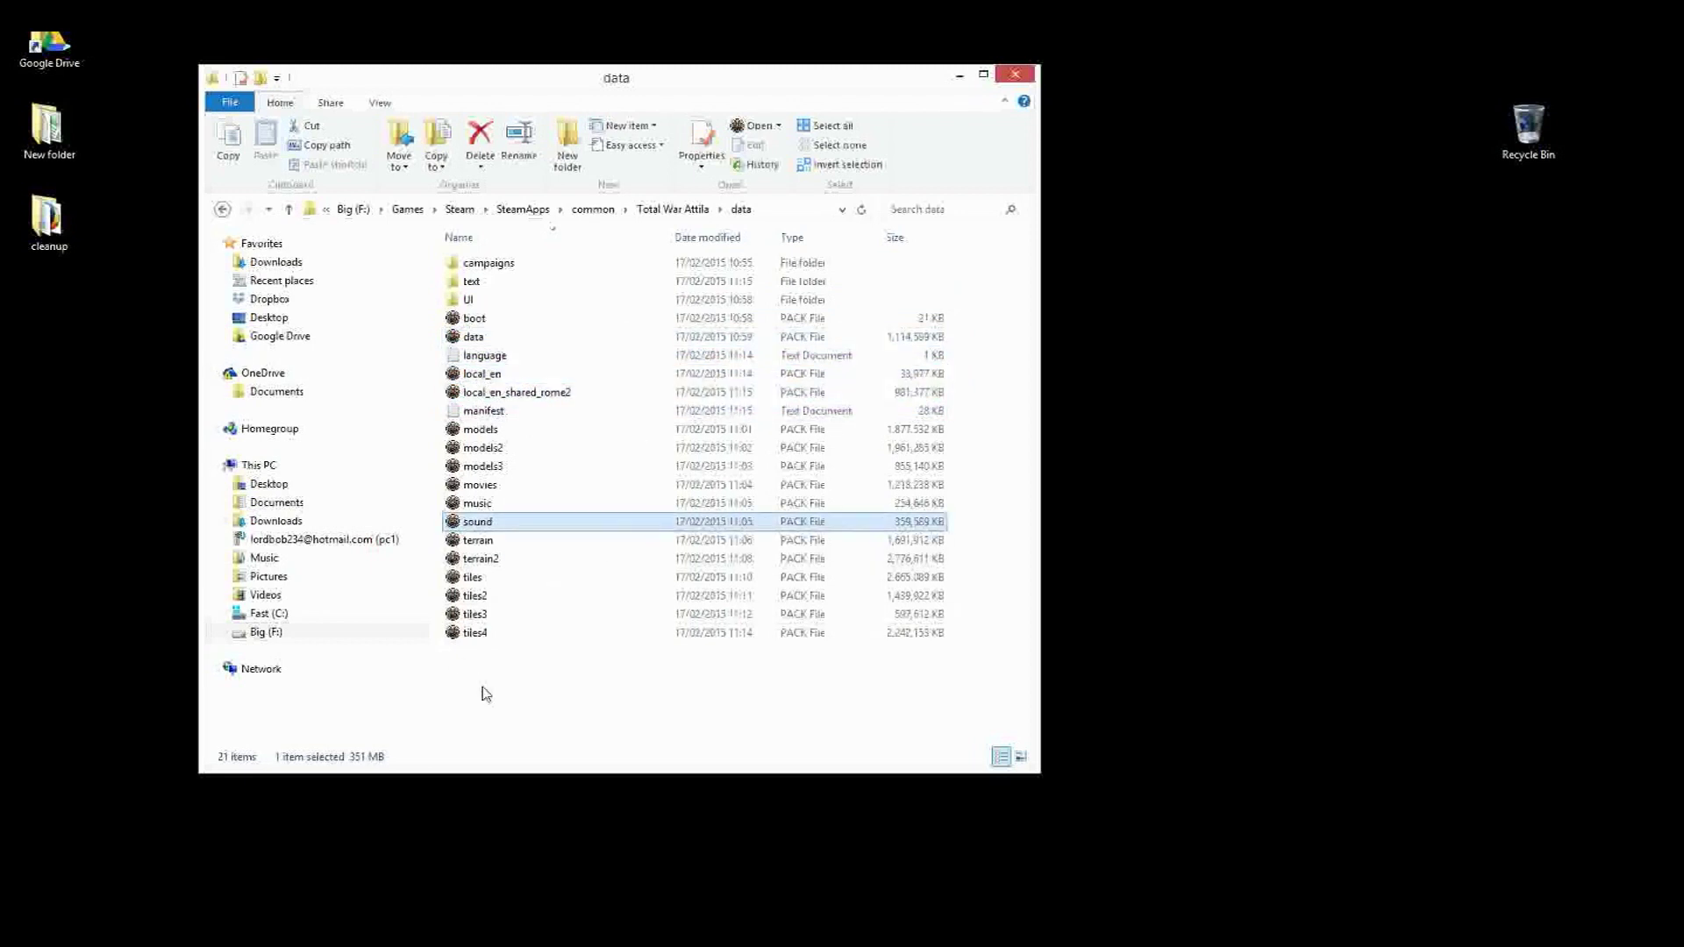
pyautogui.click(476, 504)
pyautogui.click(472, 489)
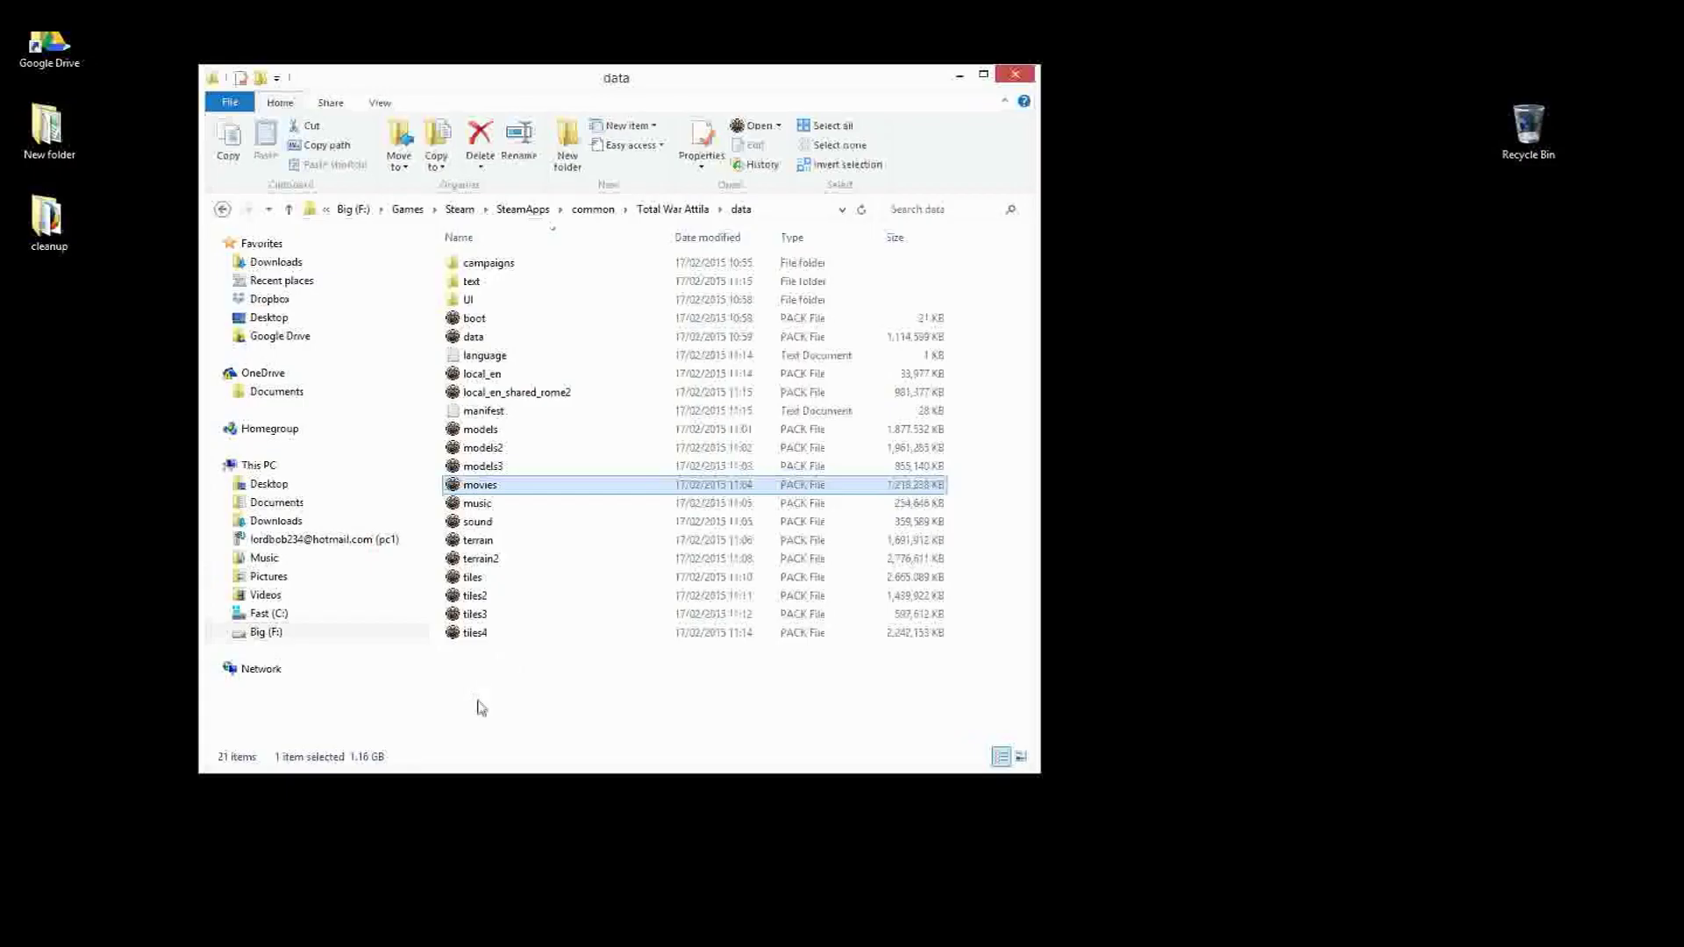
pyautogui.moveTo(515, 697); pyautogui.dragTo(521, 545)
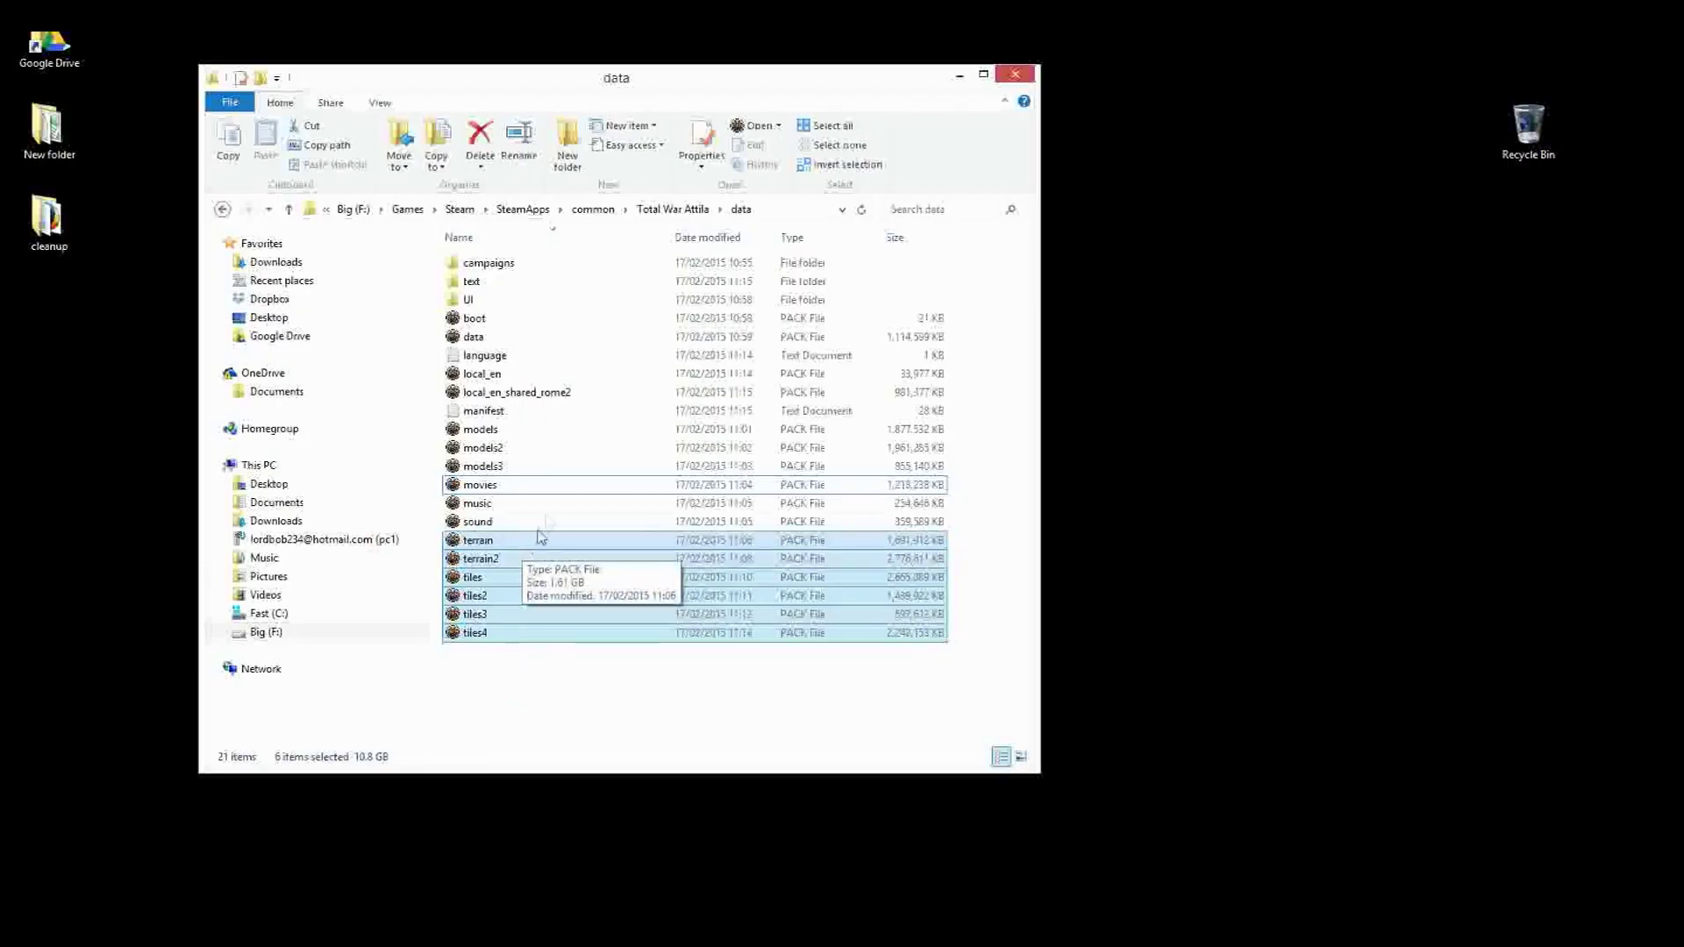
# - Select all pack files from boot to tiles4, then open the campaigns folder
pyautogui.click(577, 323)
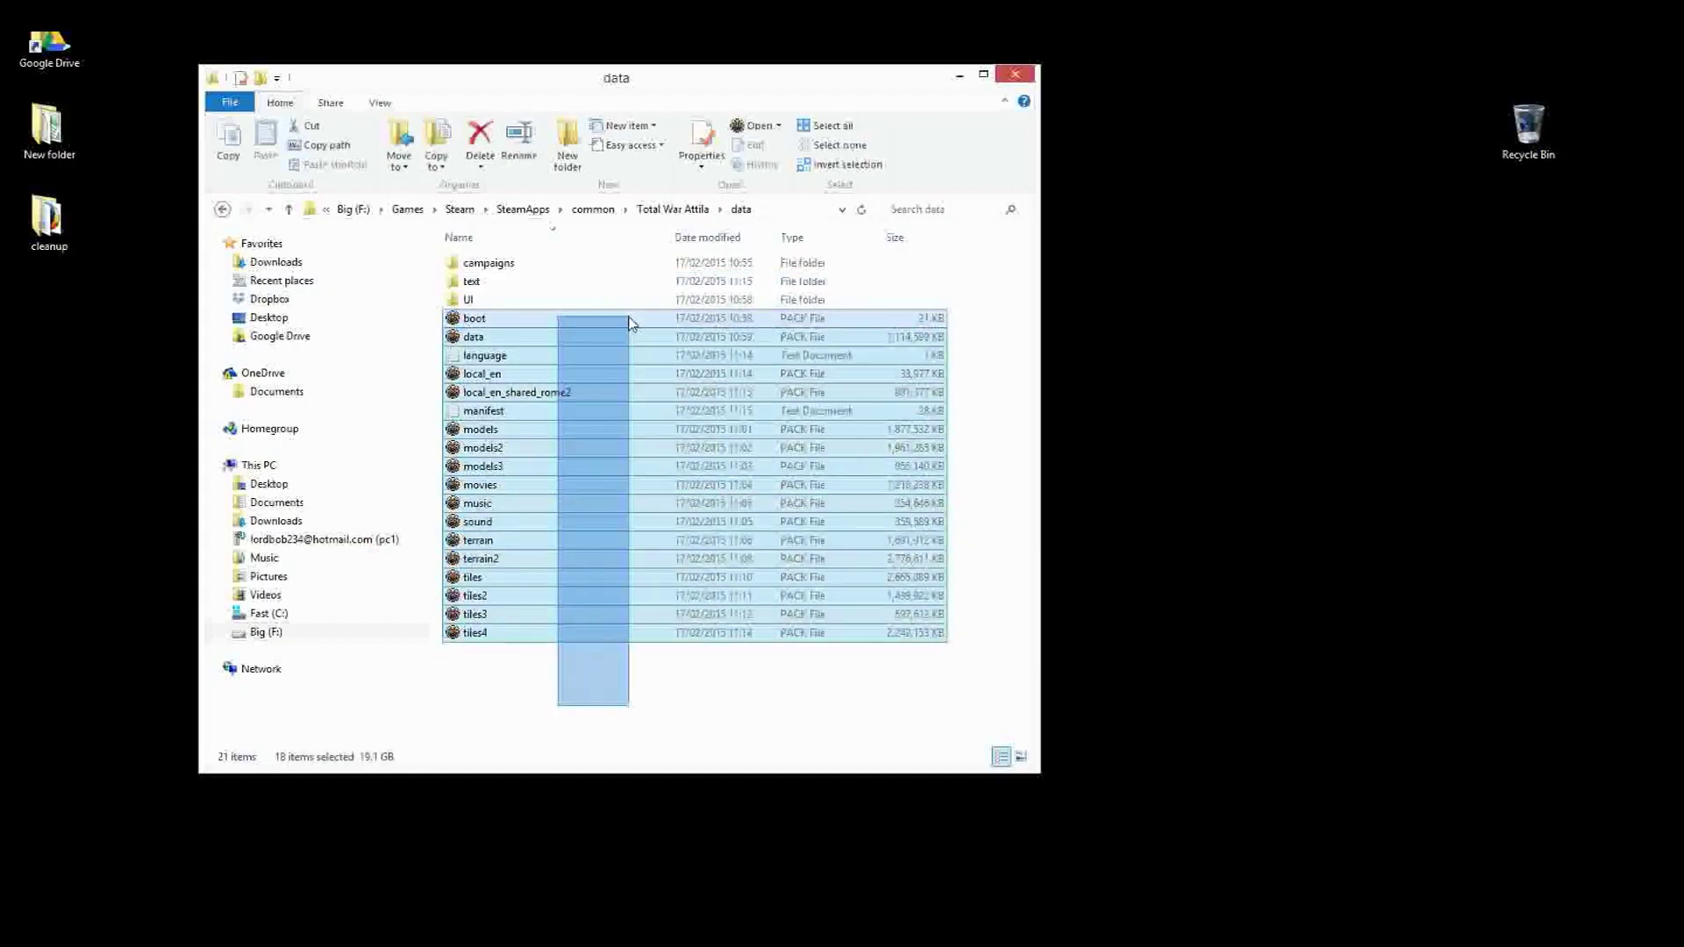
pyautogui.moveTo(629, 323); pyautogui.dragTo(628, 323)
pyautogui.doubleClick(623, 265)
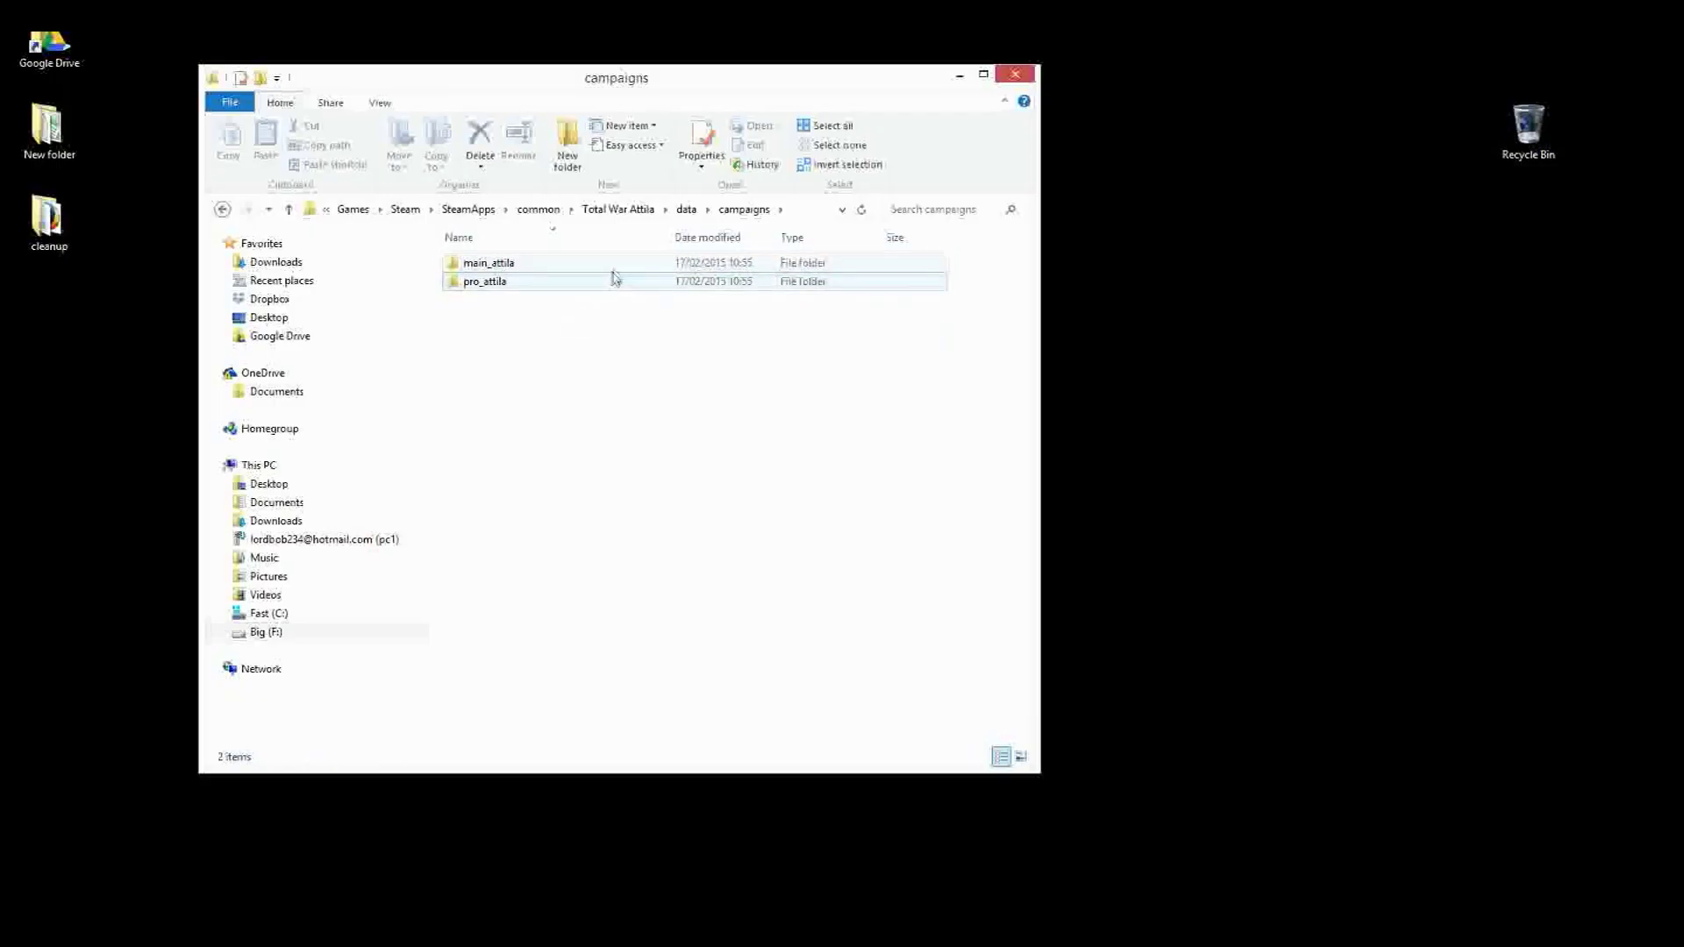
# - Look at the startpos file in main_attila, then return to the data folder
pyautogui.doubleClick(619, 265)
pyautogui.click(487, 265)
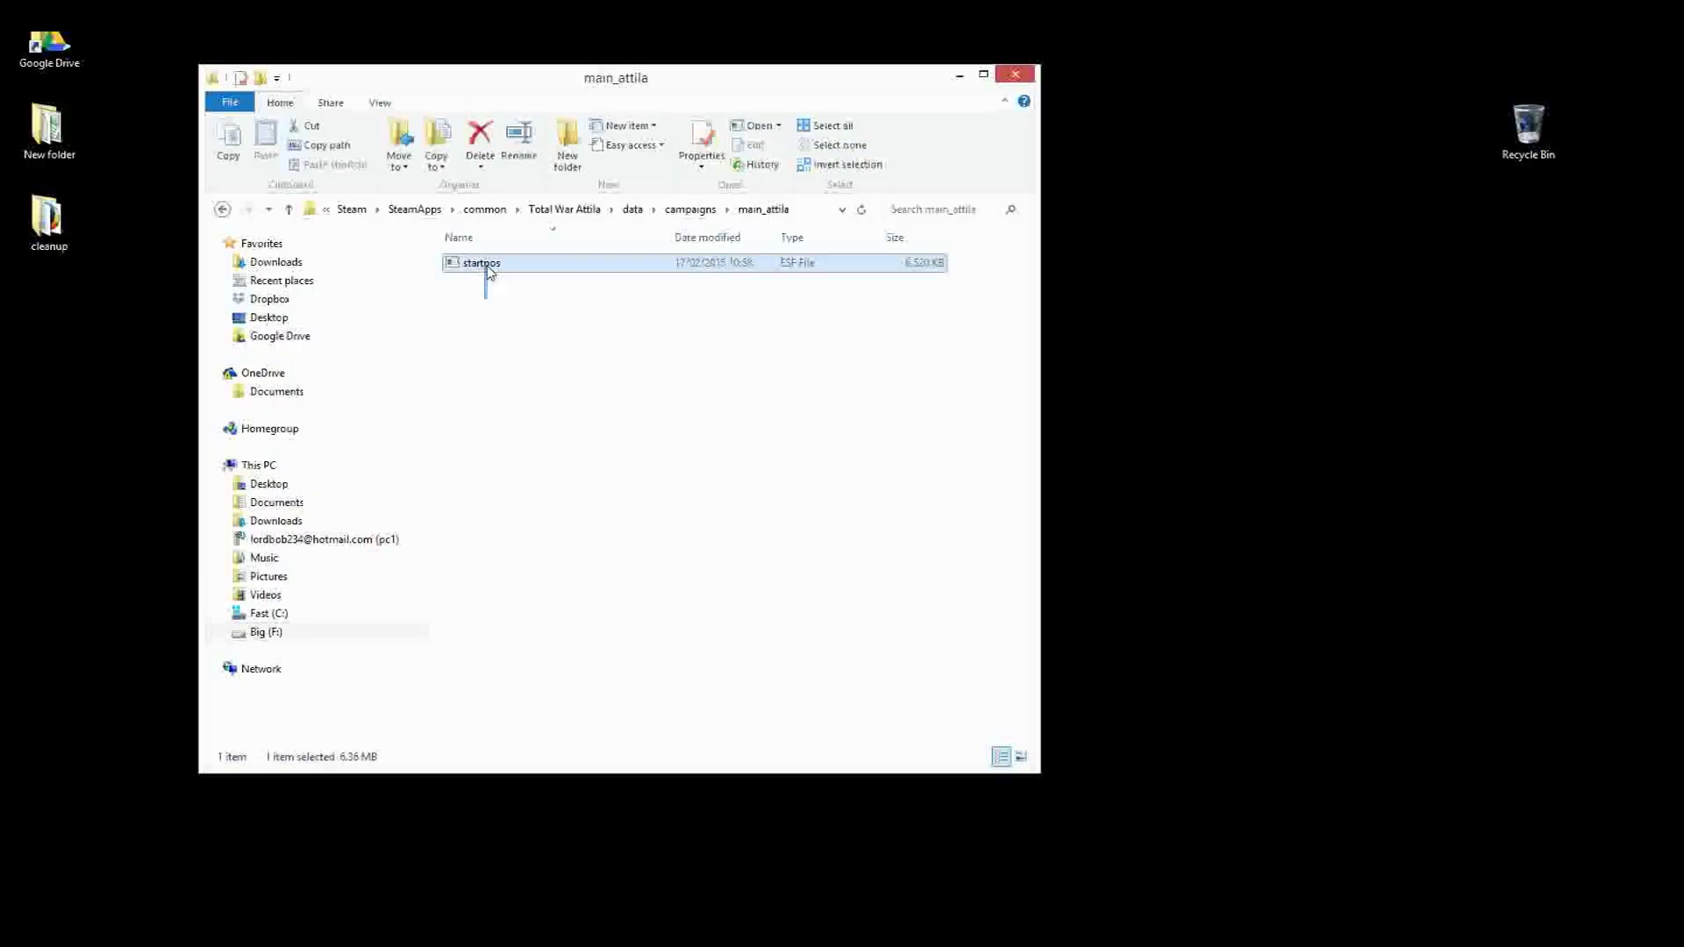
pyautogui.click(513, 338)
pyautogui.moveTo(778, 287); pyautogui.dragTo(835, 272)
pyautogui.click(681, 376)
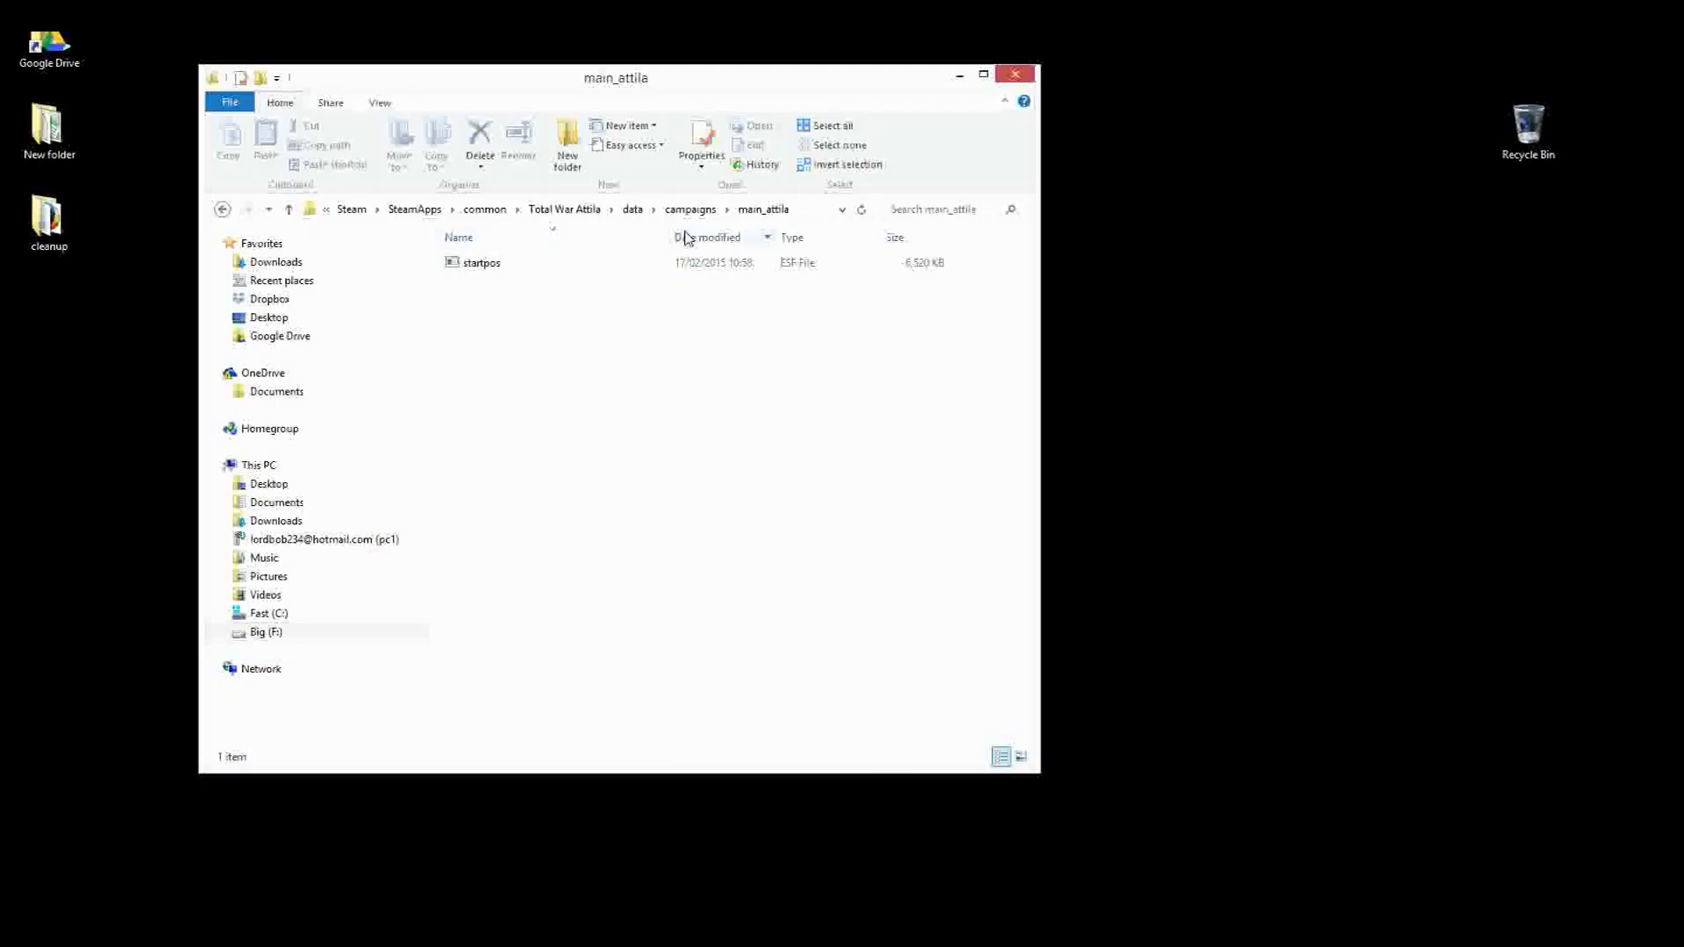
pyautogui.click(632, 209)
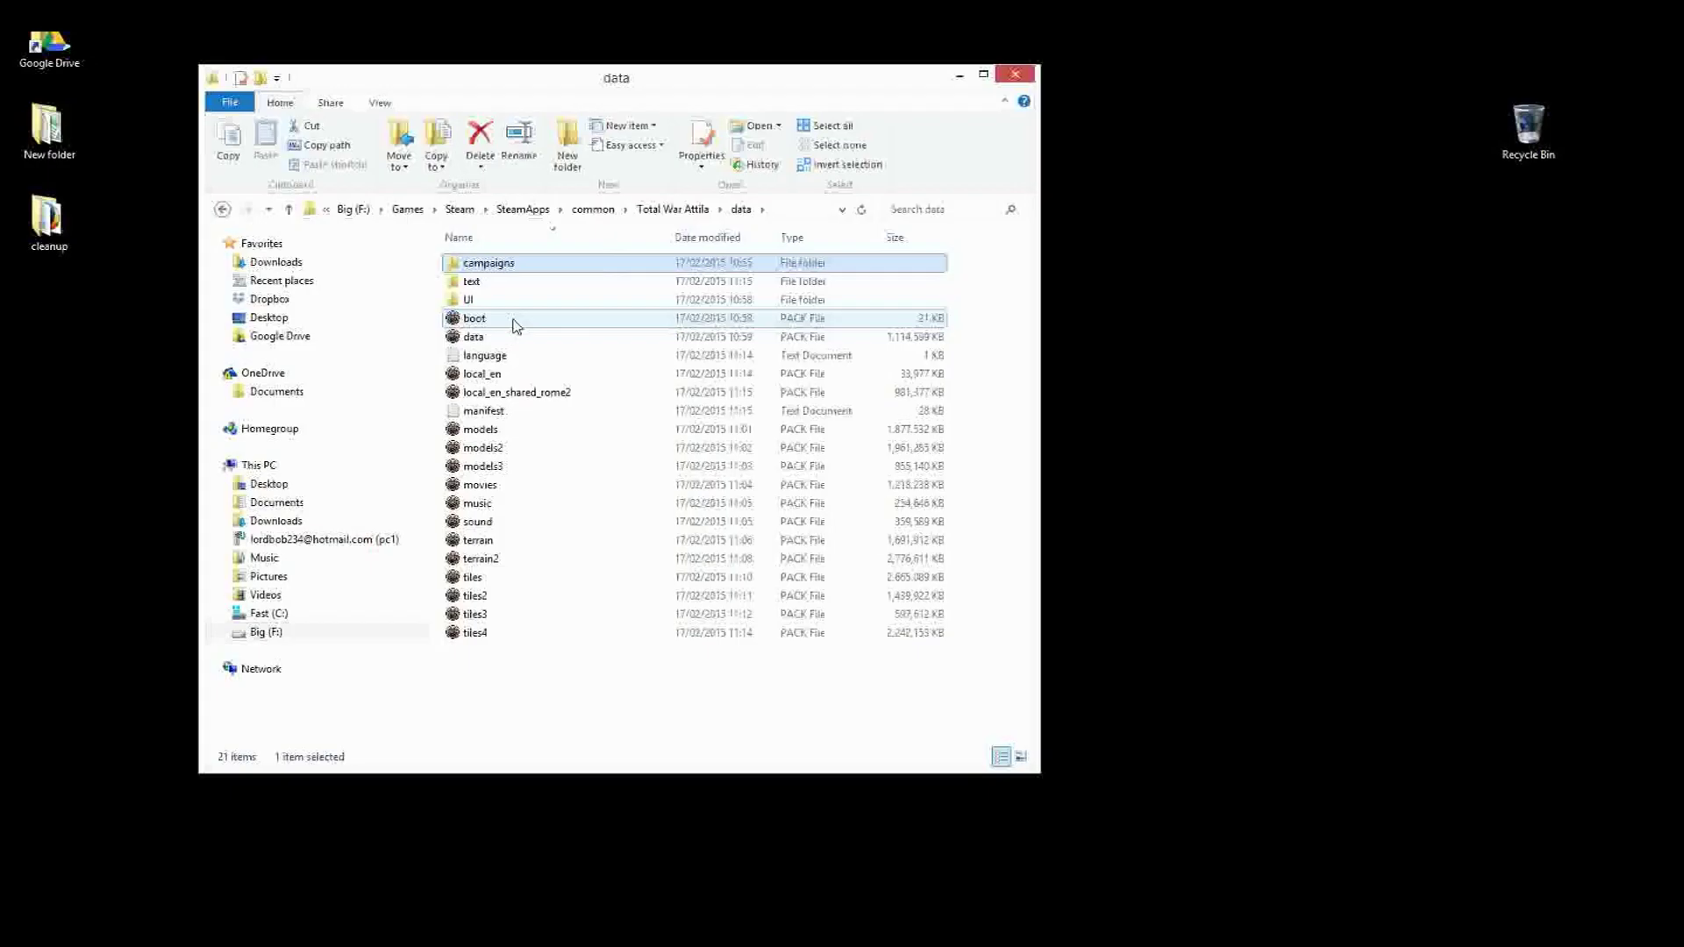
# - Open data.pack in Pack File Manager and bring its window forward
pyautogui.doubleClick(669, 341)
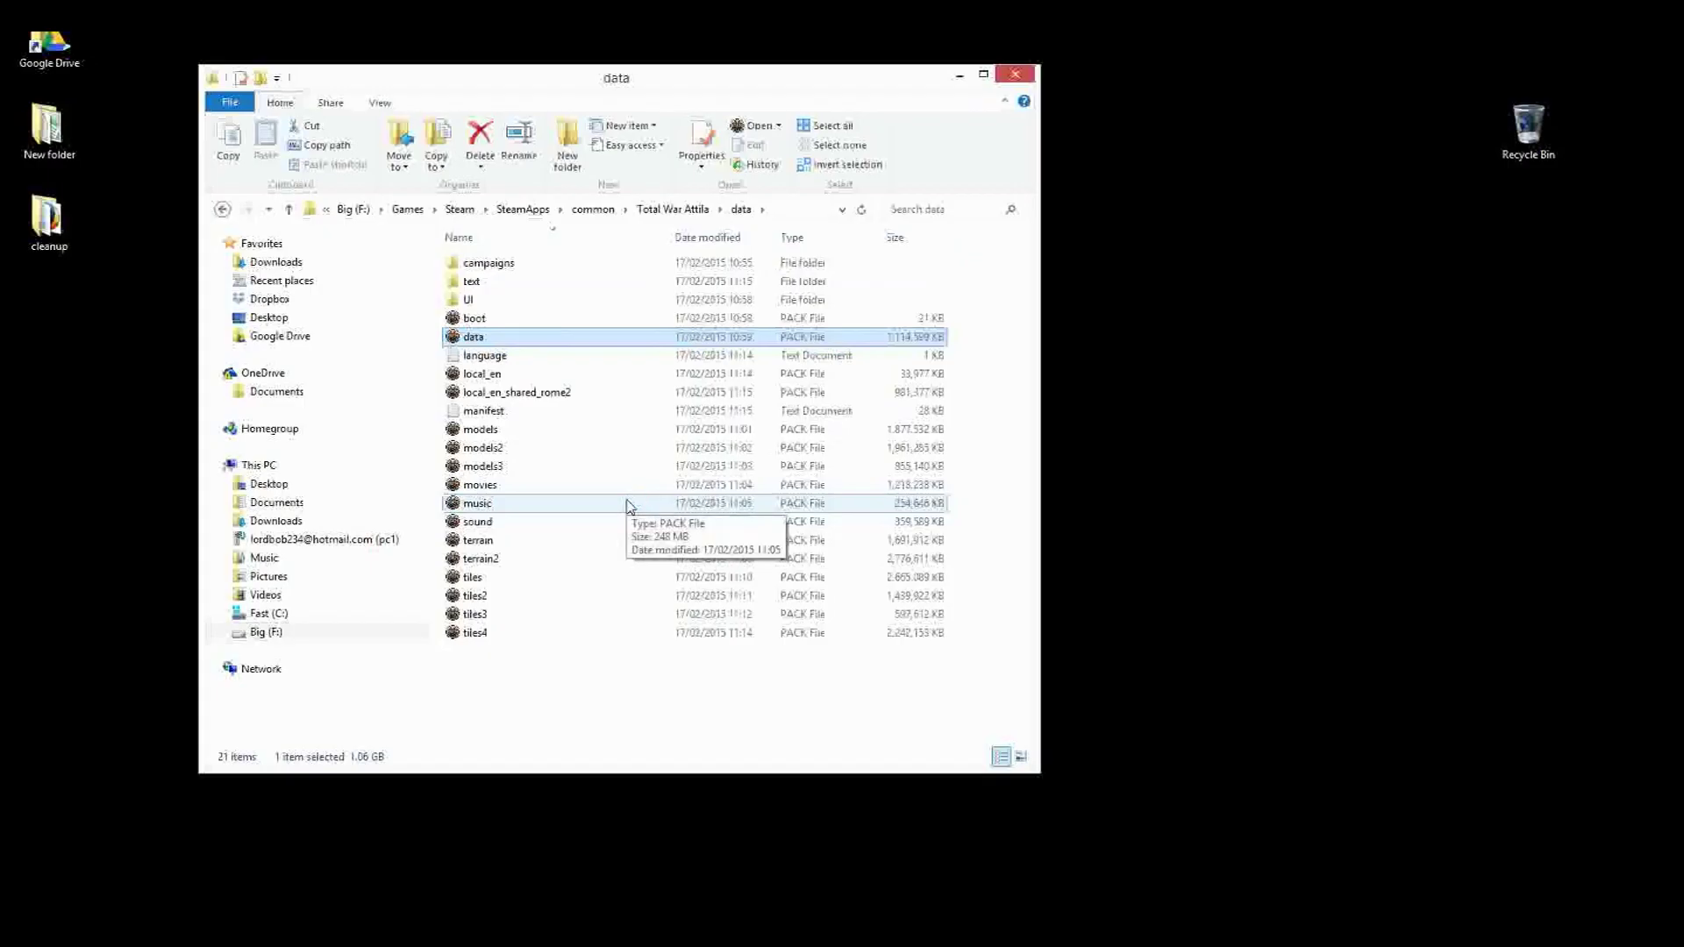
pyautogui.moveTo(549, 733); pyautogui.dragTo(586, 645)
pyautogui.click(1170, 318)
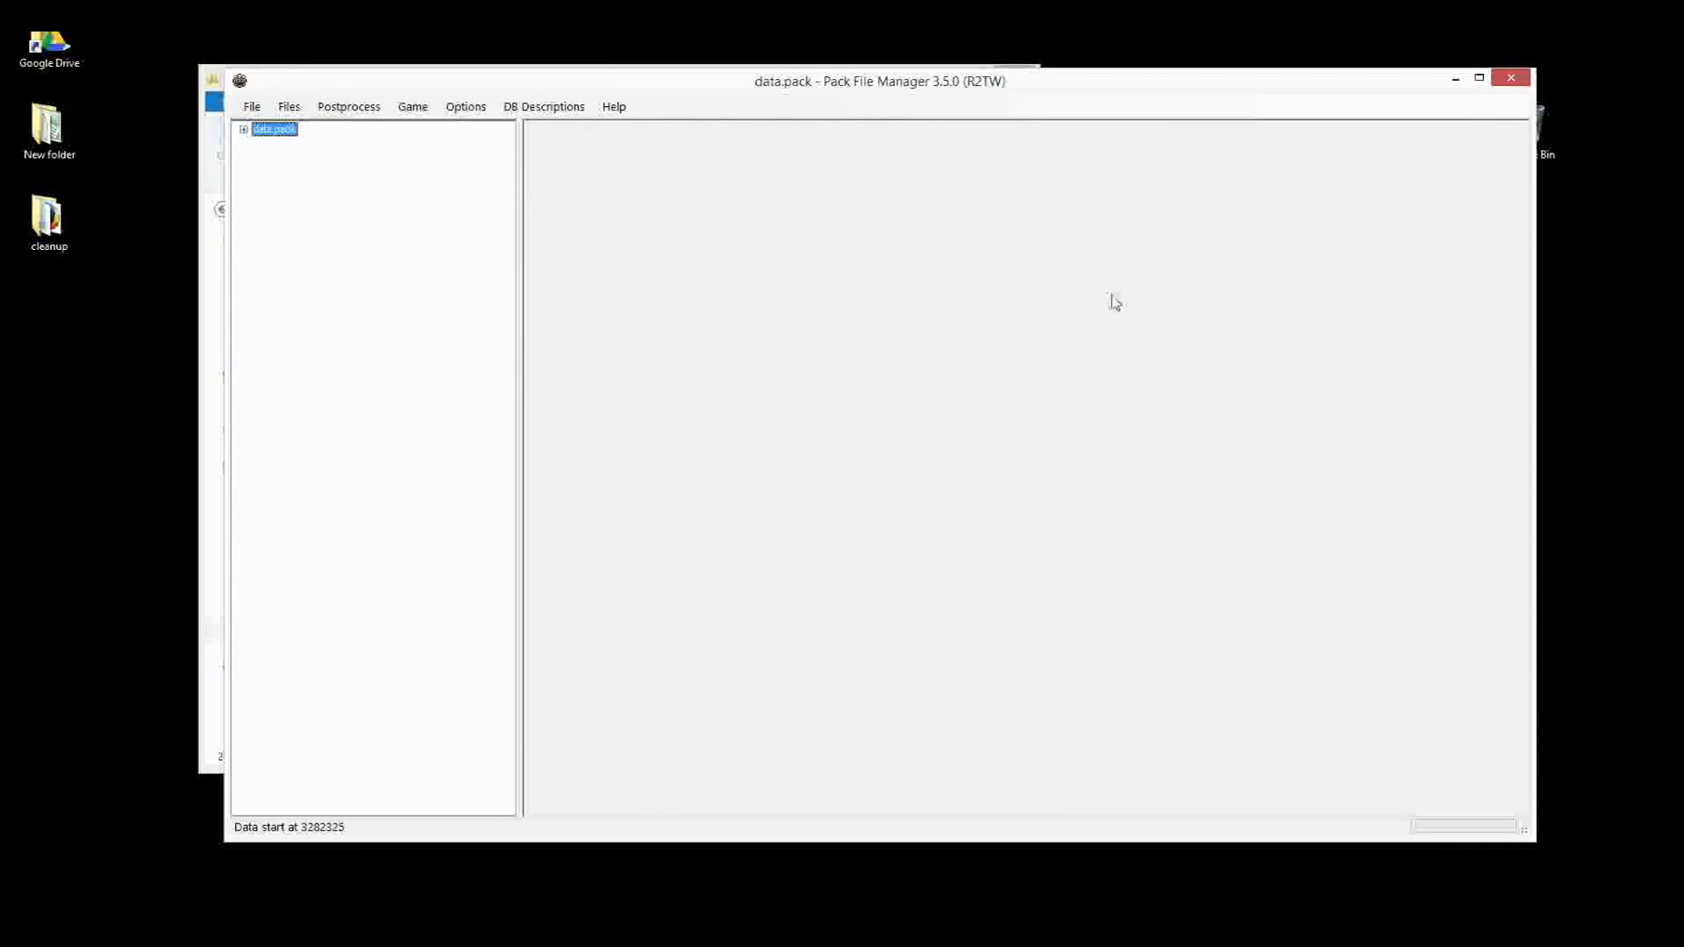
# - Expand data.pack > db > _kv_rules_tables and open _kv_rules, where accuracy_modifier_fog reads -10
pyautogui.click(243, 129)
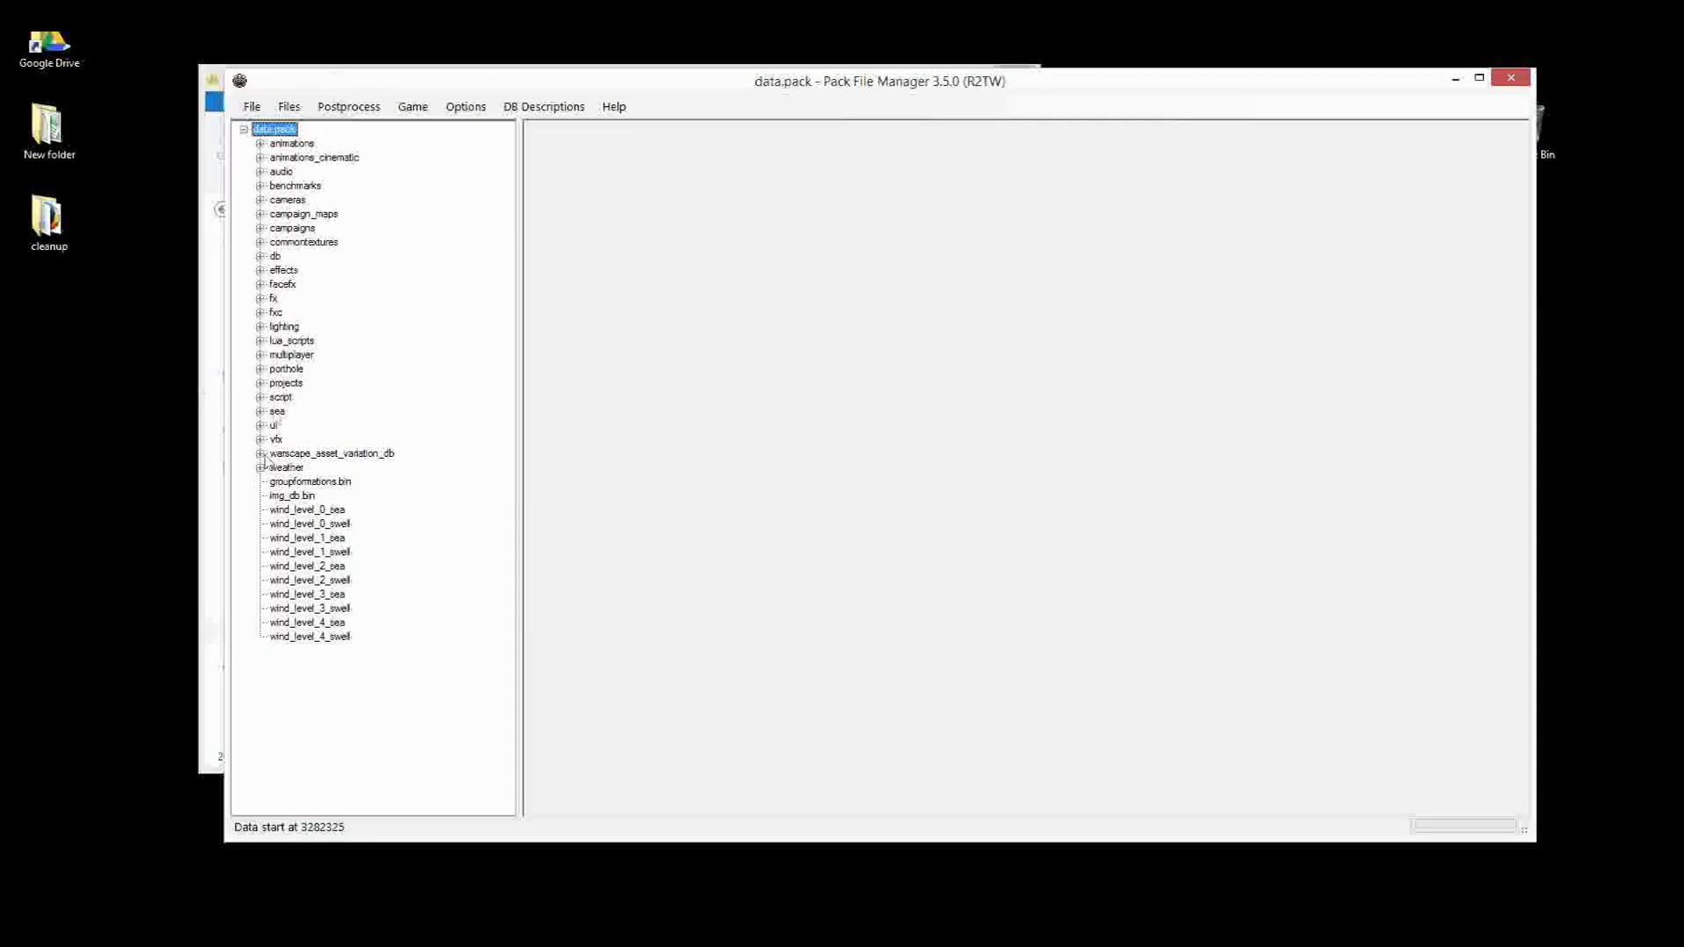
pyautogui.click(259, 257)
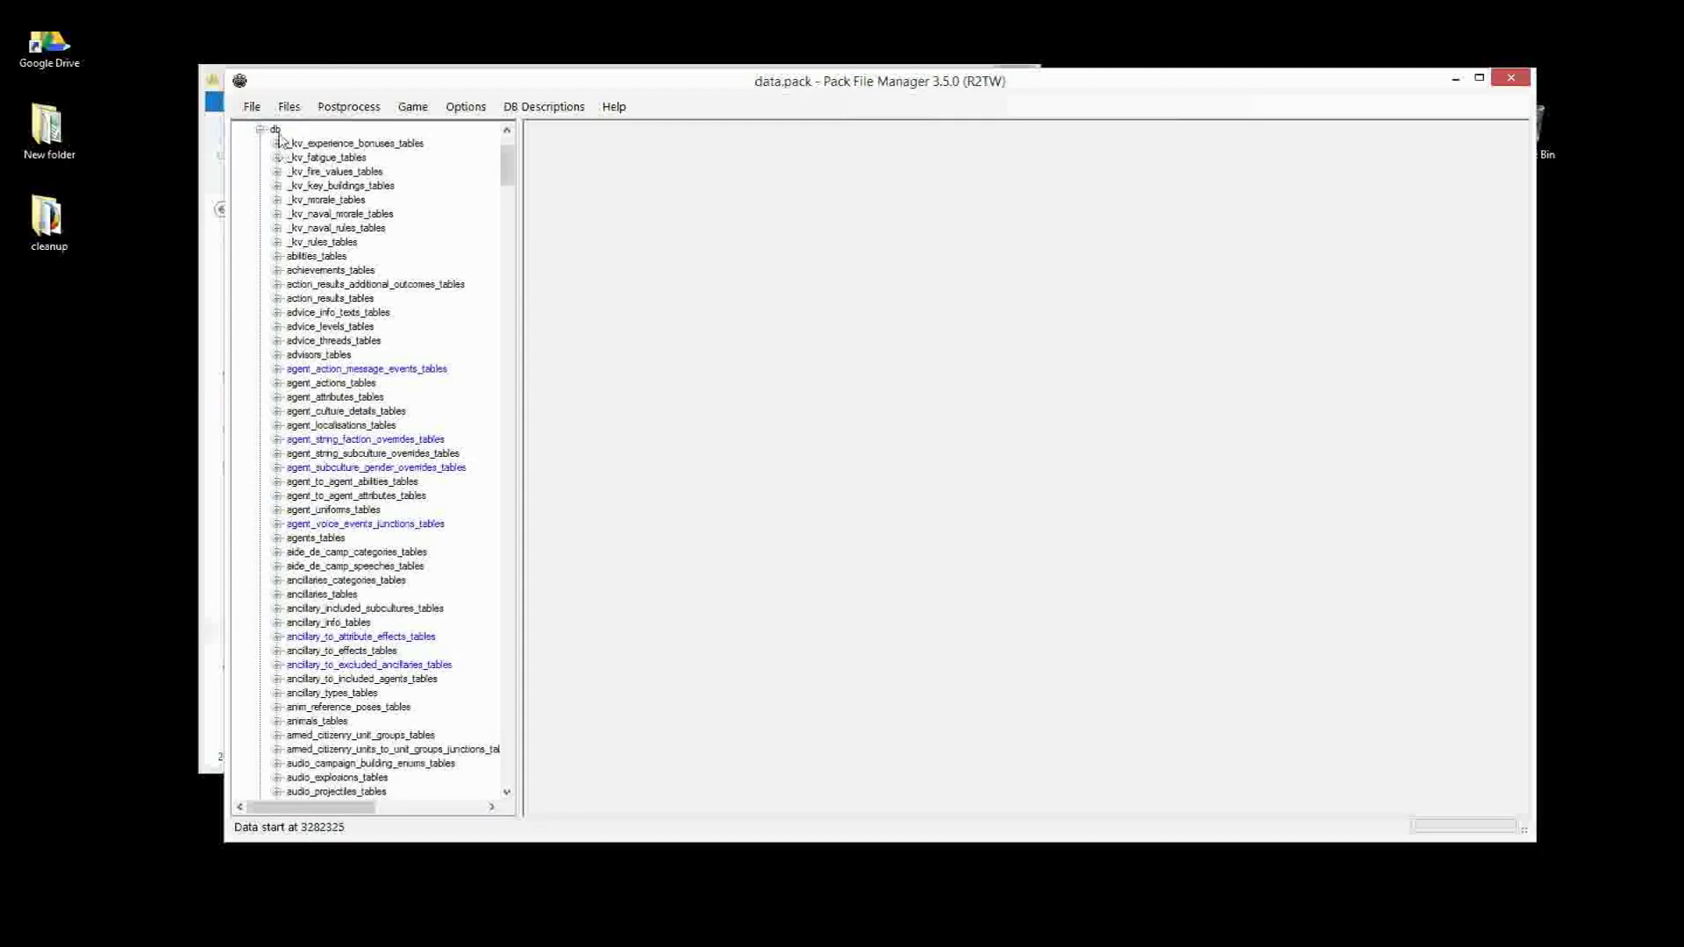
pyautogui.moveTo(298, 143); pyautogui.dragTo(324, 383)
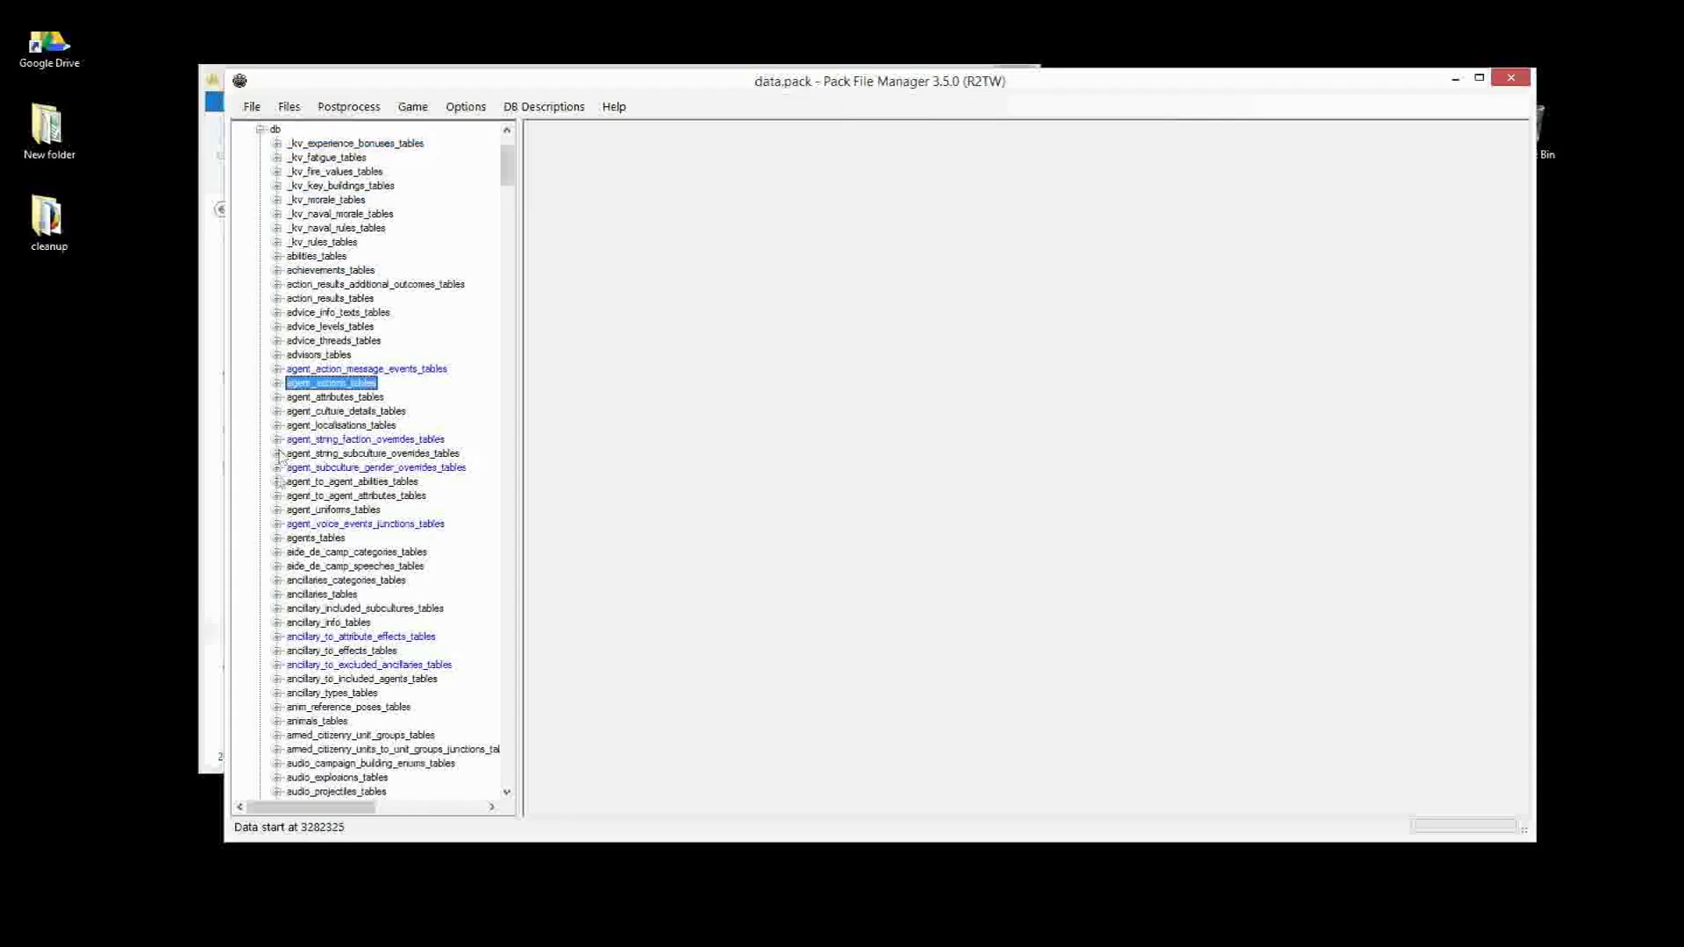
pyautogui.click(277, 242)
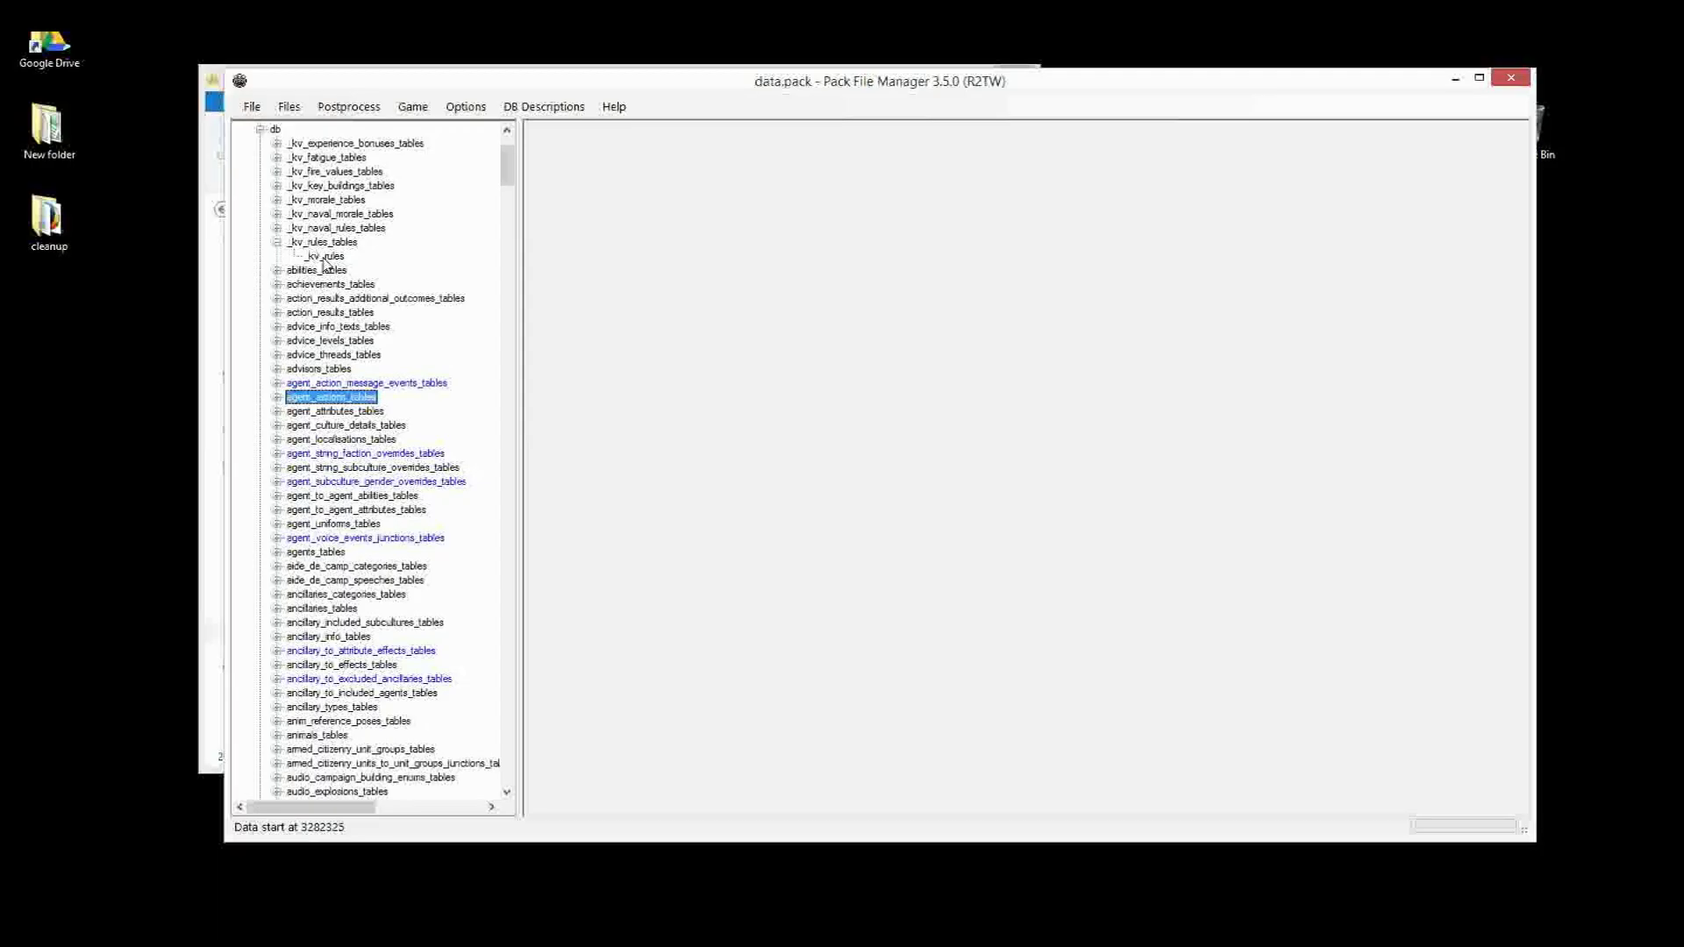
pyautogui.click(325, 256)
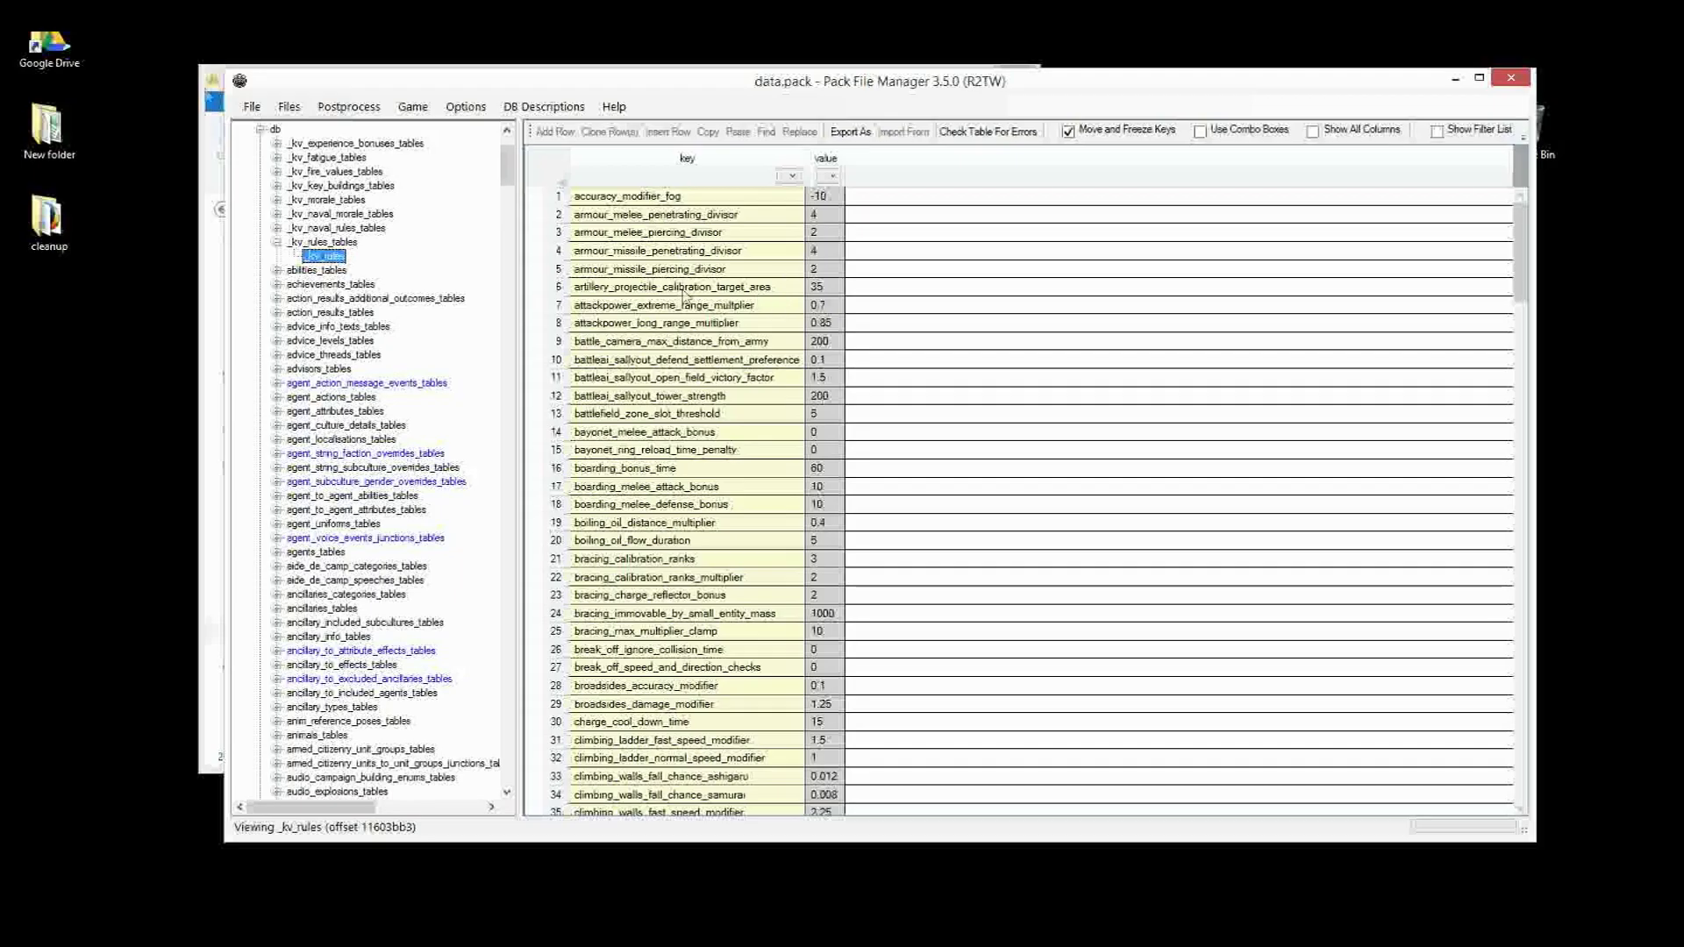
# - Create a new empty Untitled.pack and select its root entry
pyautogui.click(251, 107)
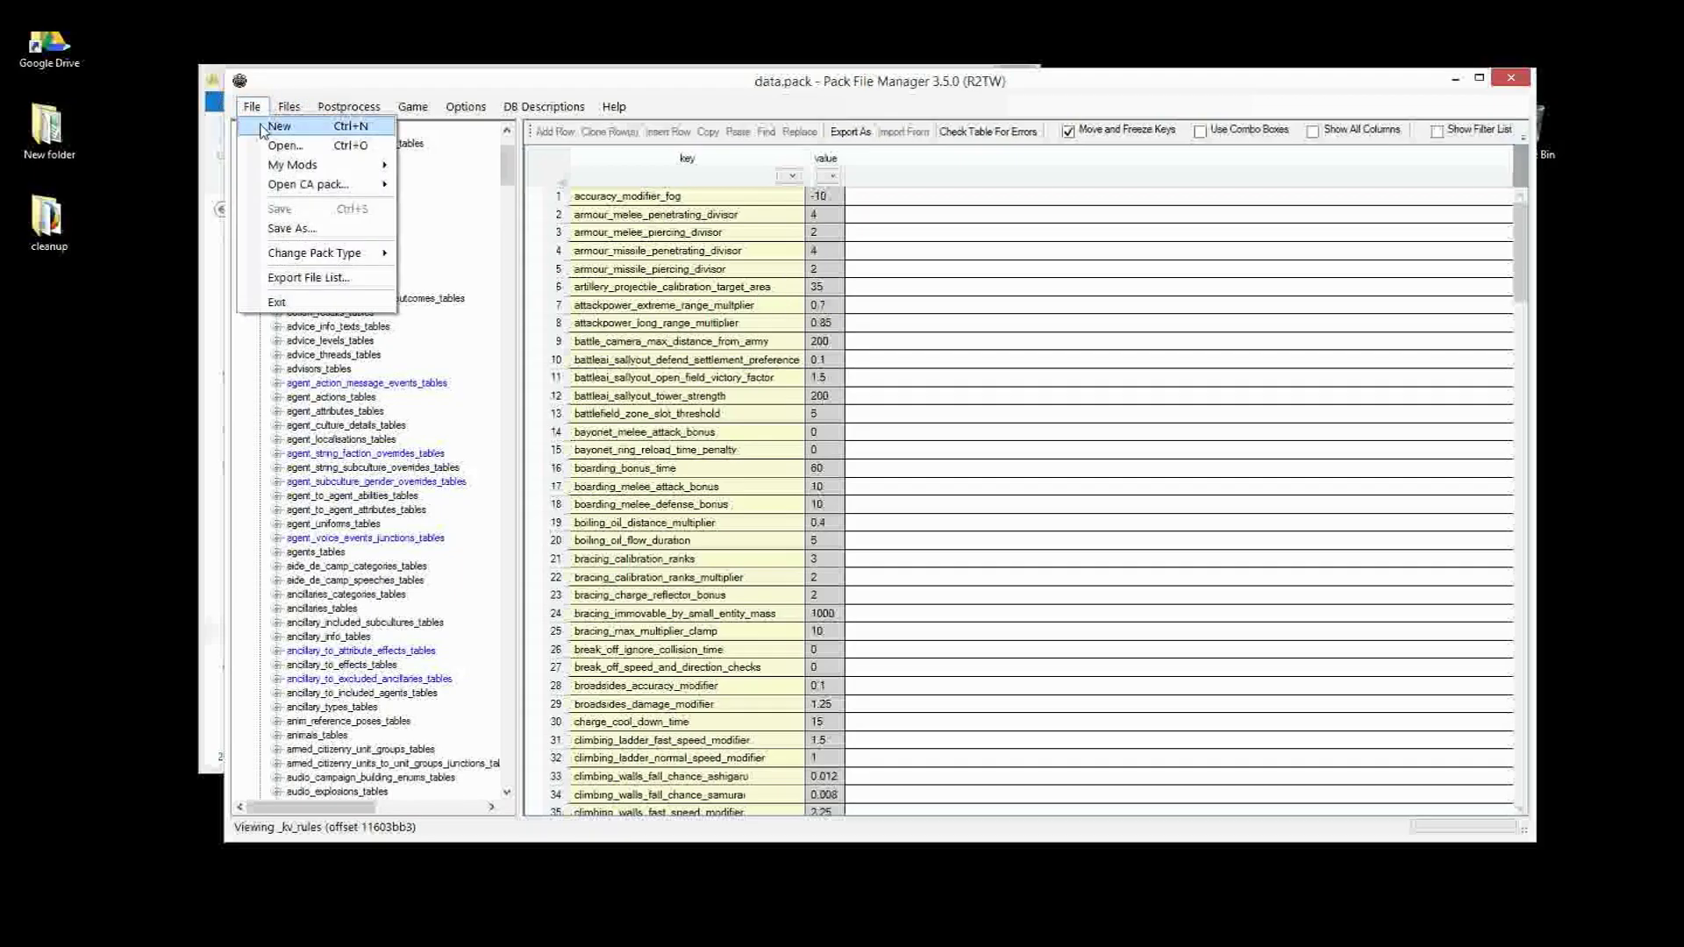
pyautogui.click(262, 128)
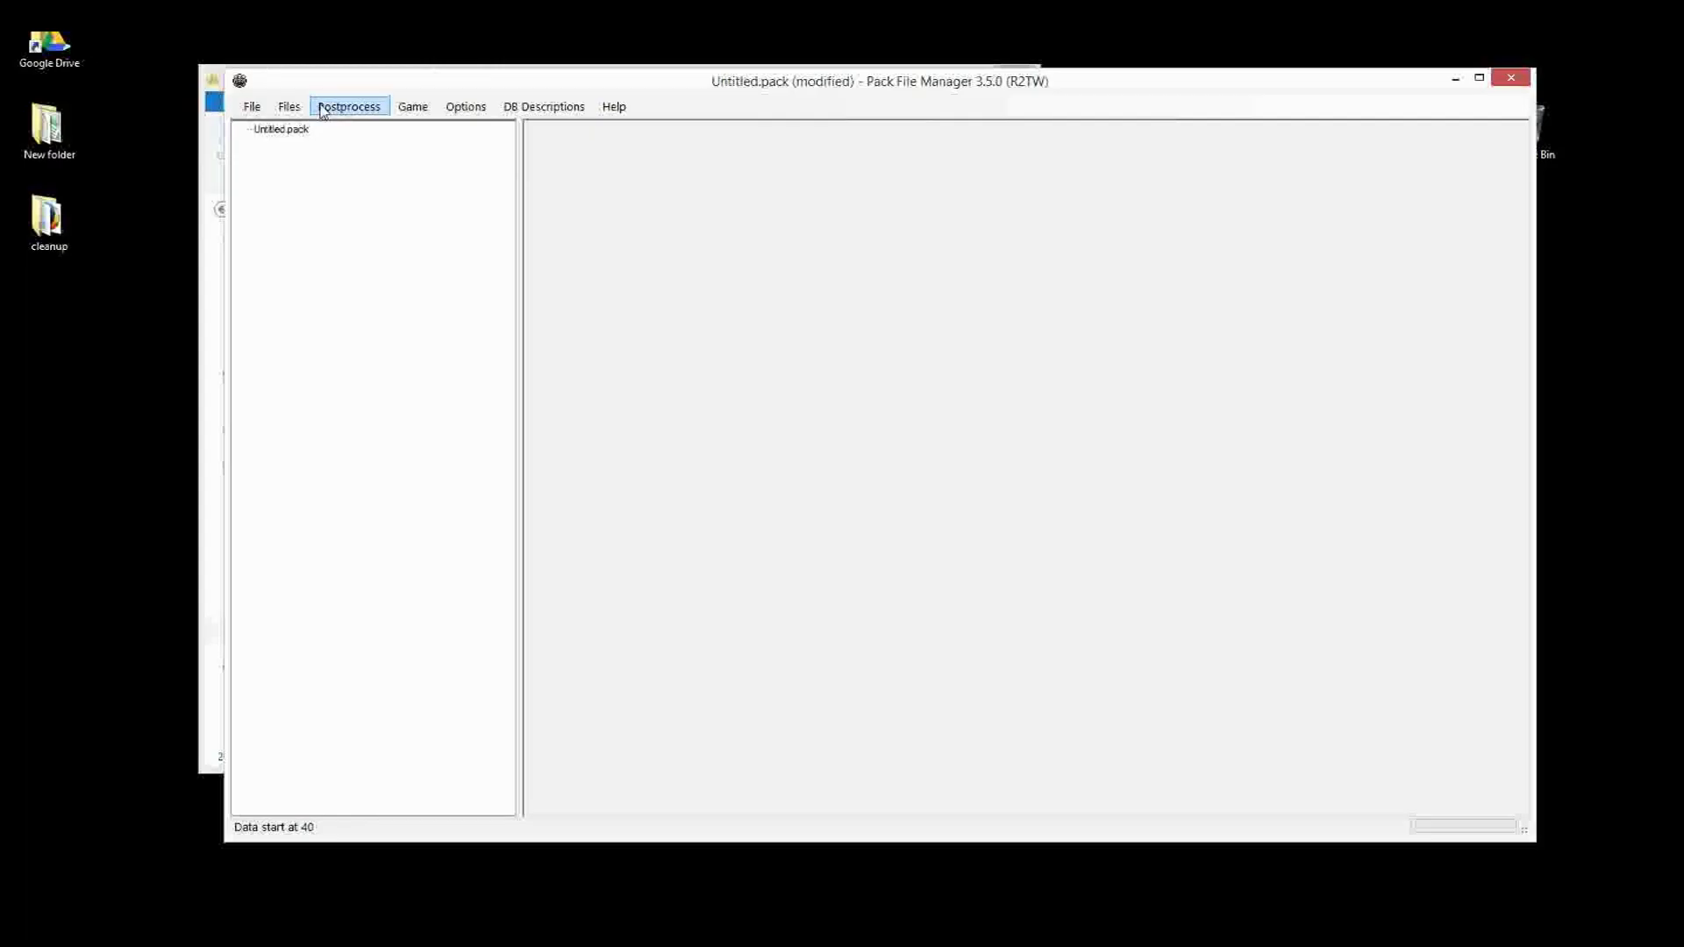
pyautogui.click(277, 132)
# - Add content from another pack, browsing to Total War Attila\data and opening data.pack
pyautogui.rightClick(293, 136)
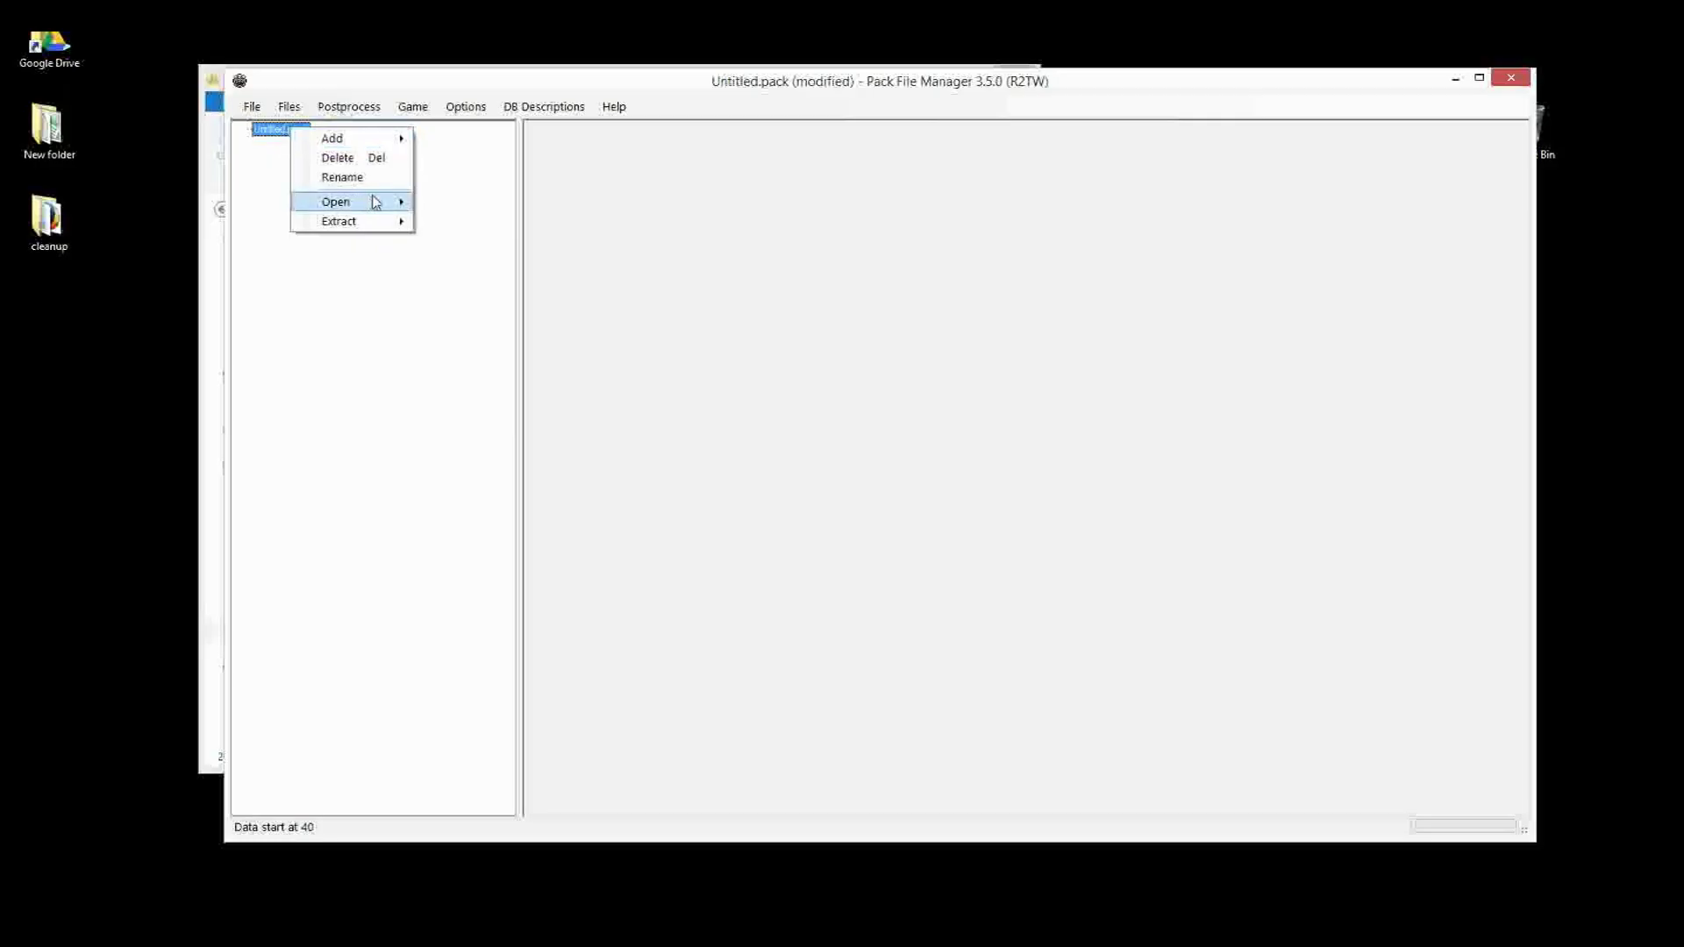
pyautogui.moveTo(395, 138)
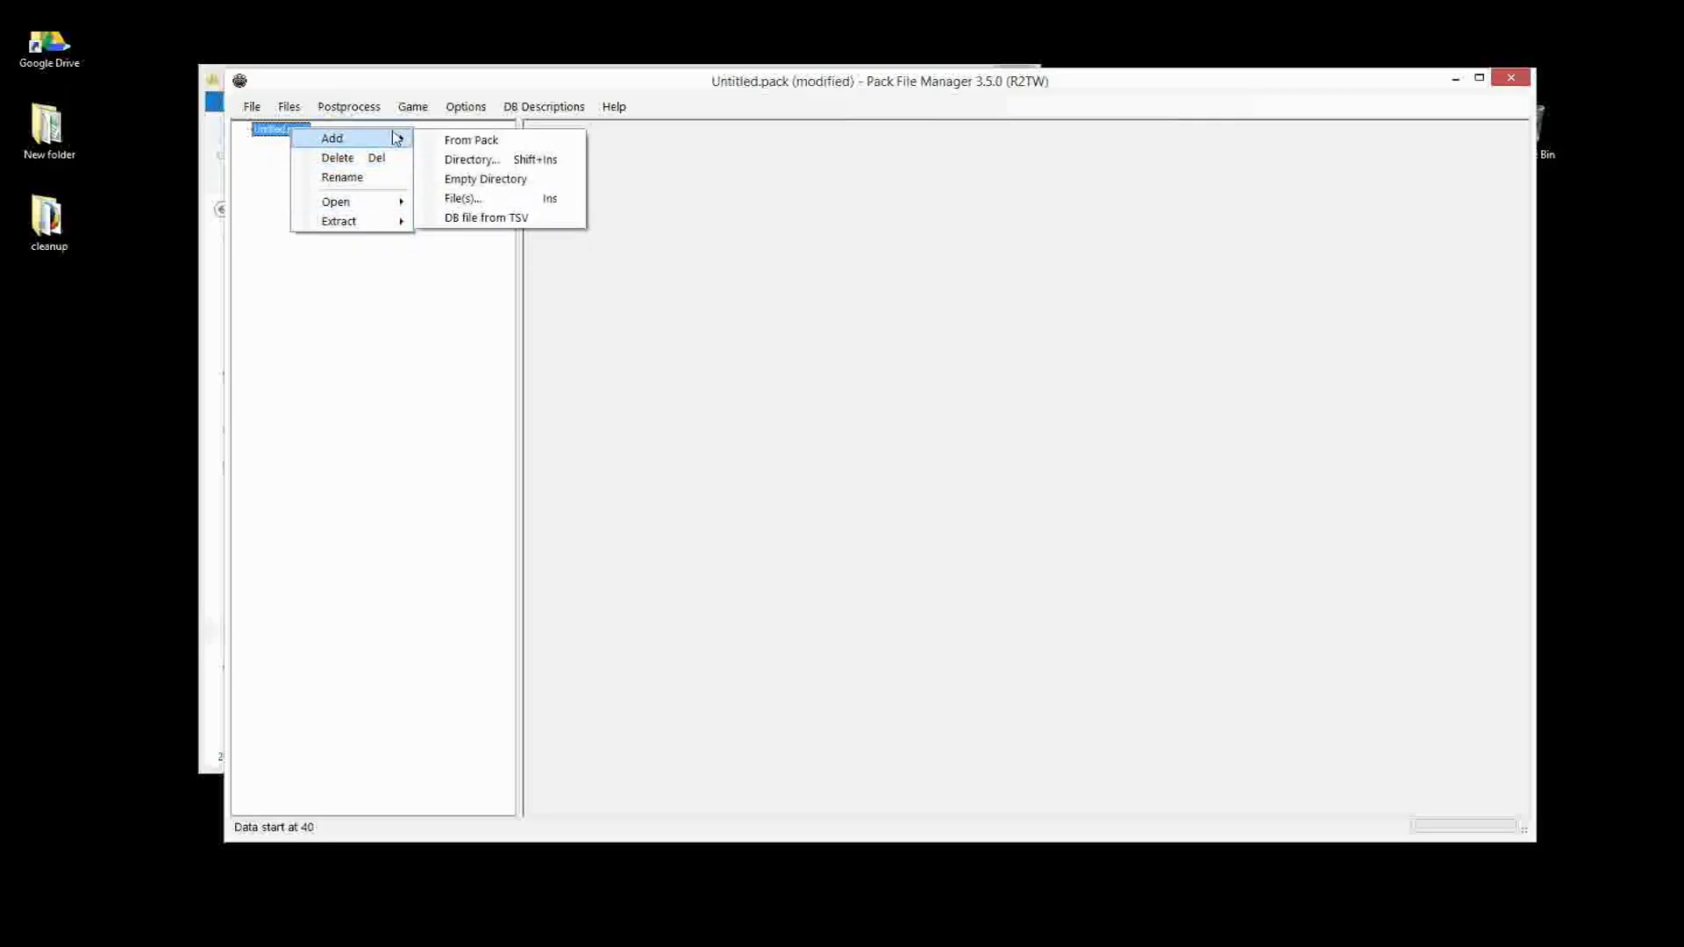
pyautogui.click(481, 151)
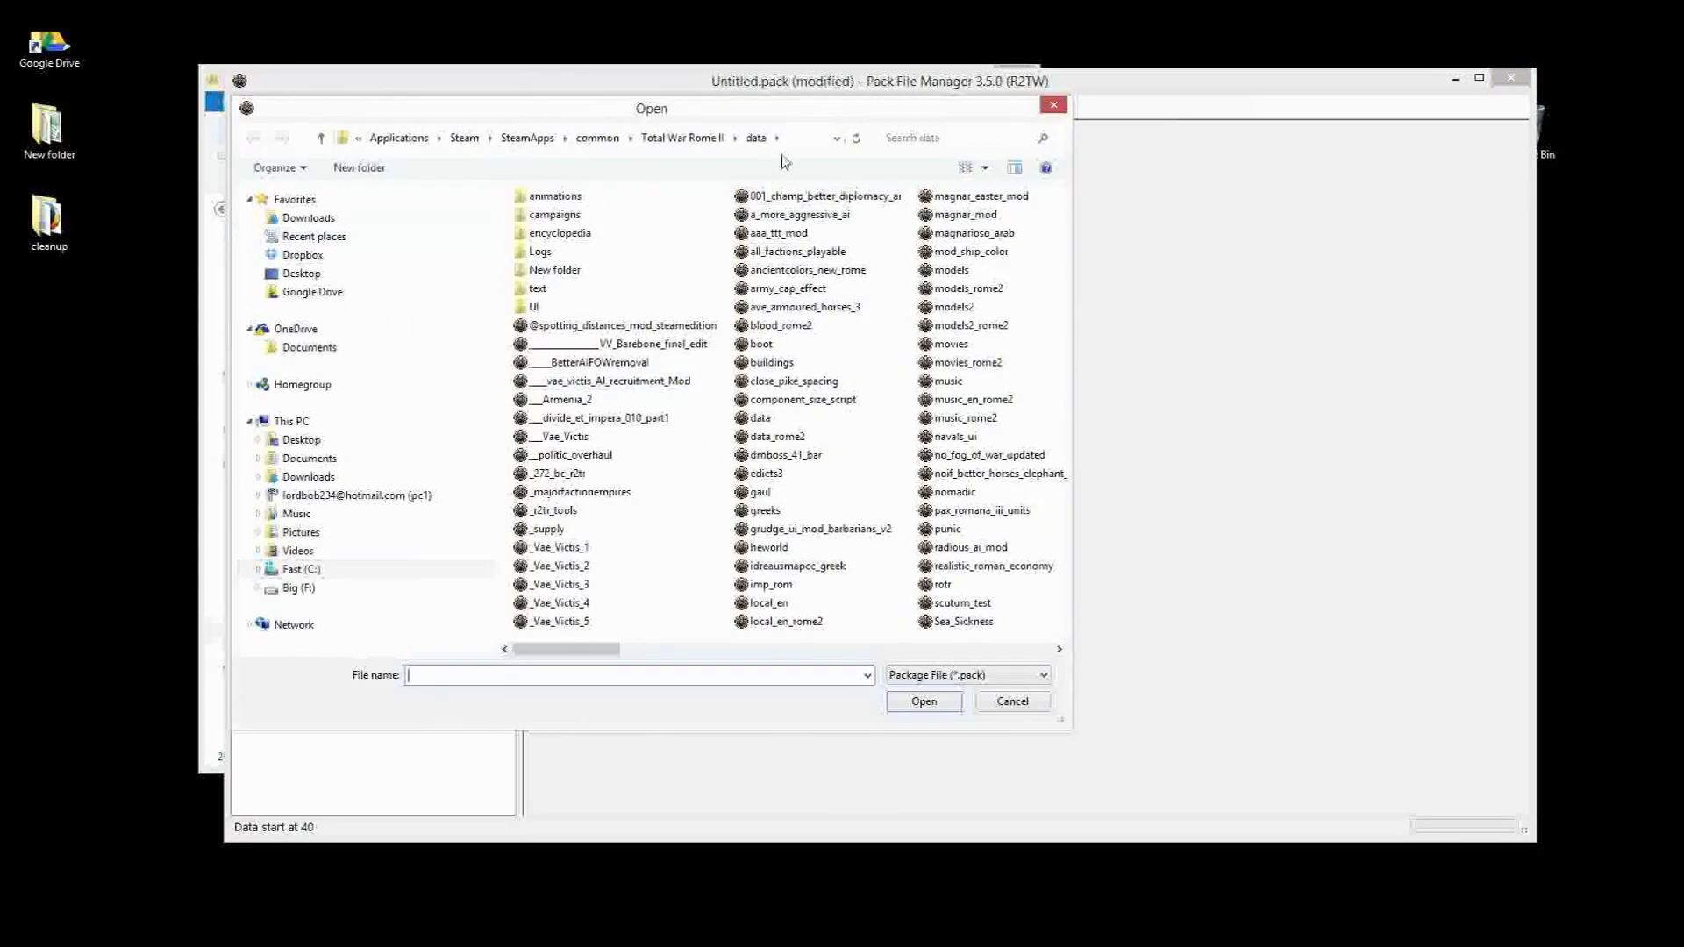
pyautogui.click(340, 238)
pyautogui.doubleClick(539, 278)
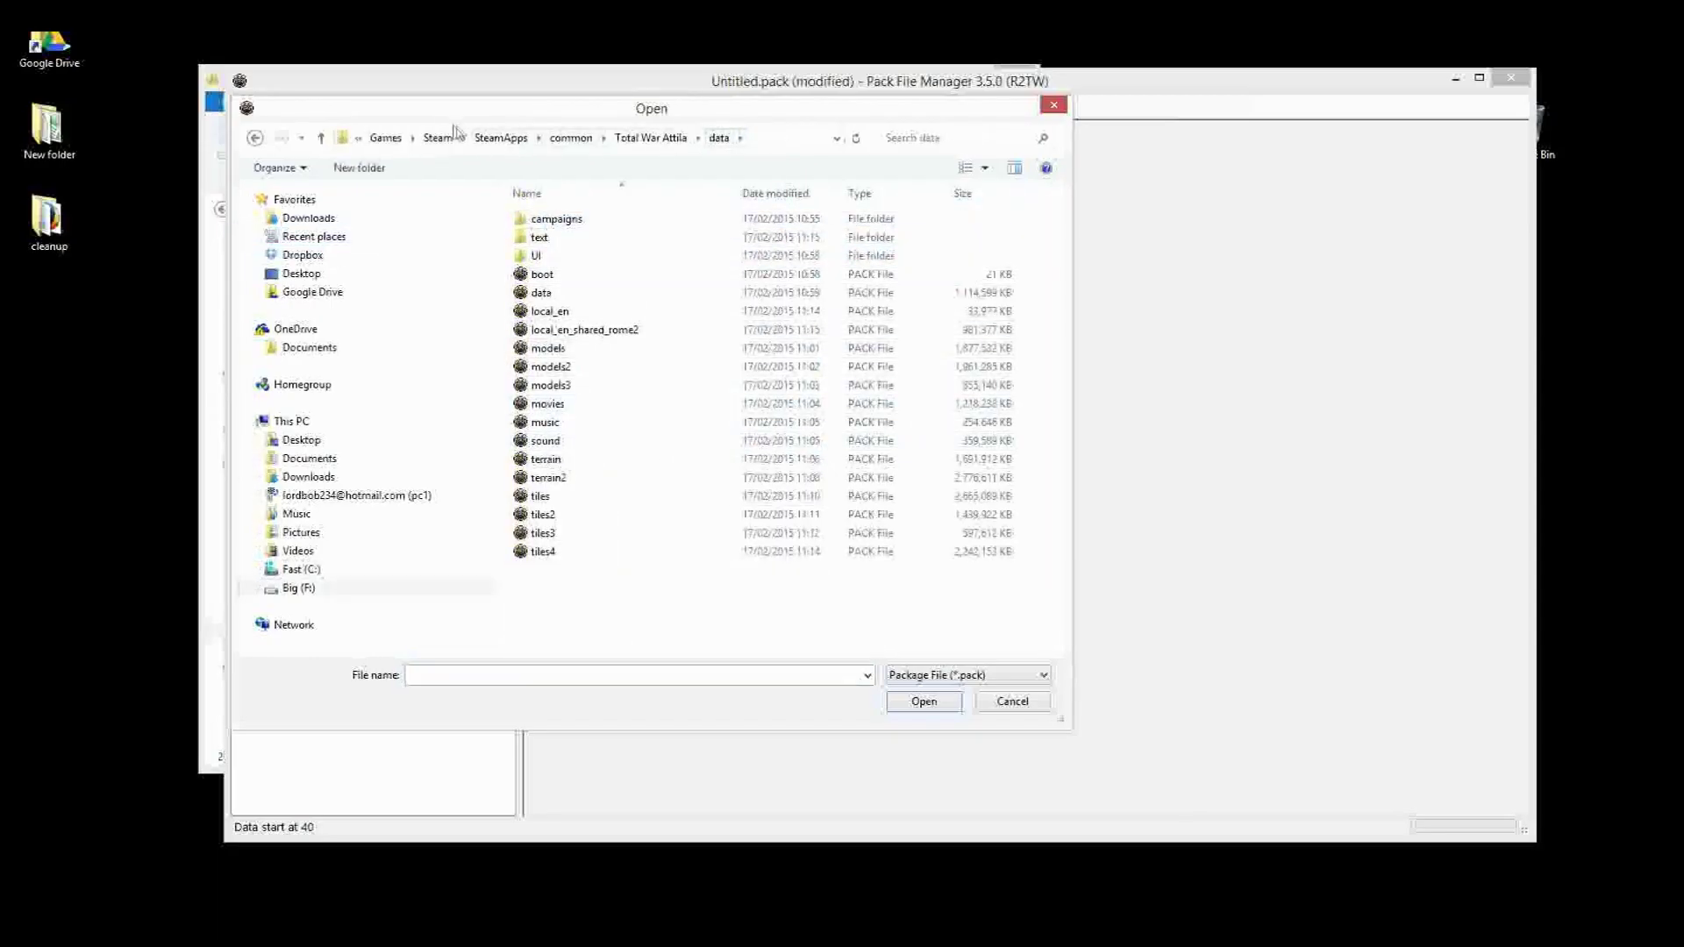
pyautogui.doubleClick(541, 293)
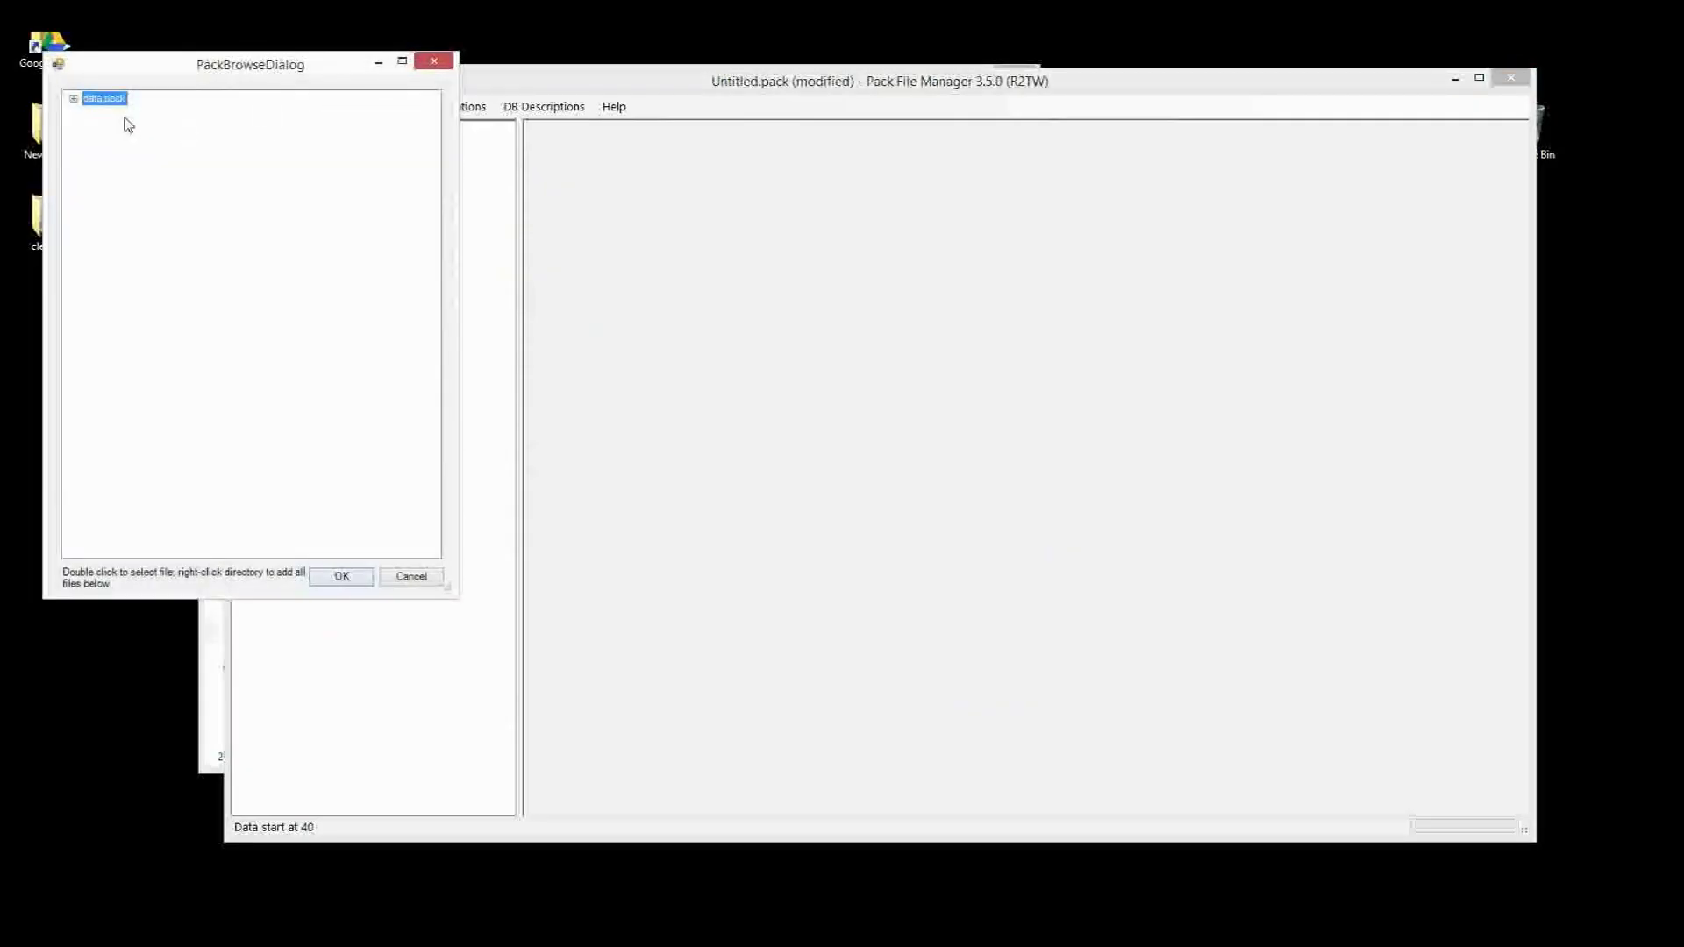
# - Expand data.pack's db folder and _kv_rules_tables in the browse dialog, centring the window
pyautogui.click(73, 98)
pyautogui.click(90, 239)
pyautogui.click(91, 226)
pyautogui.click(92, 127)
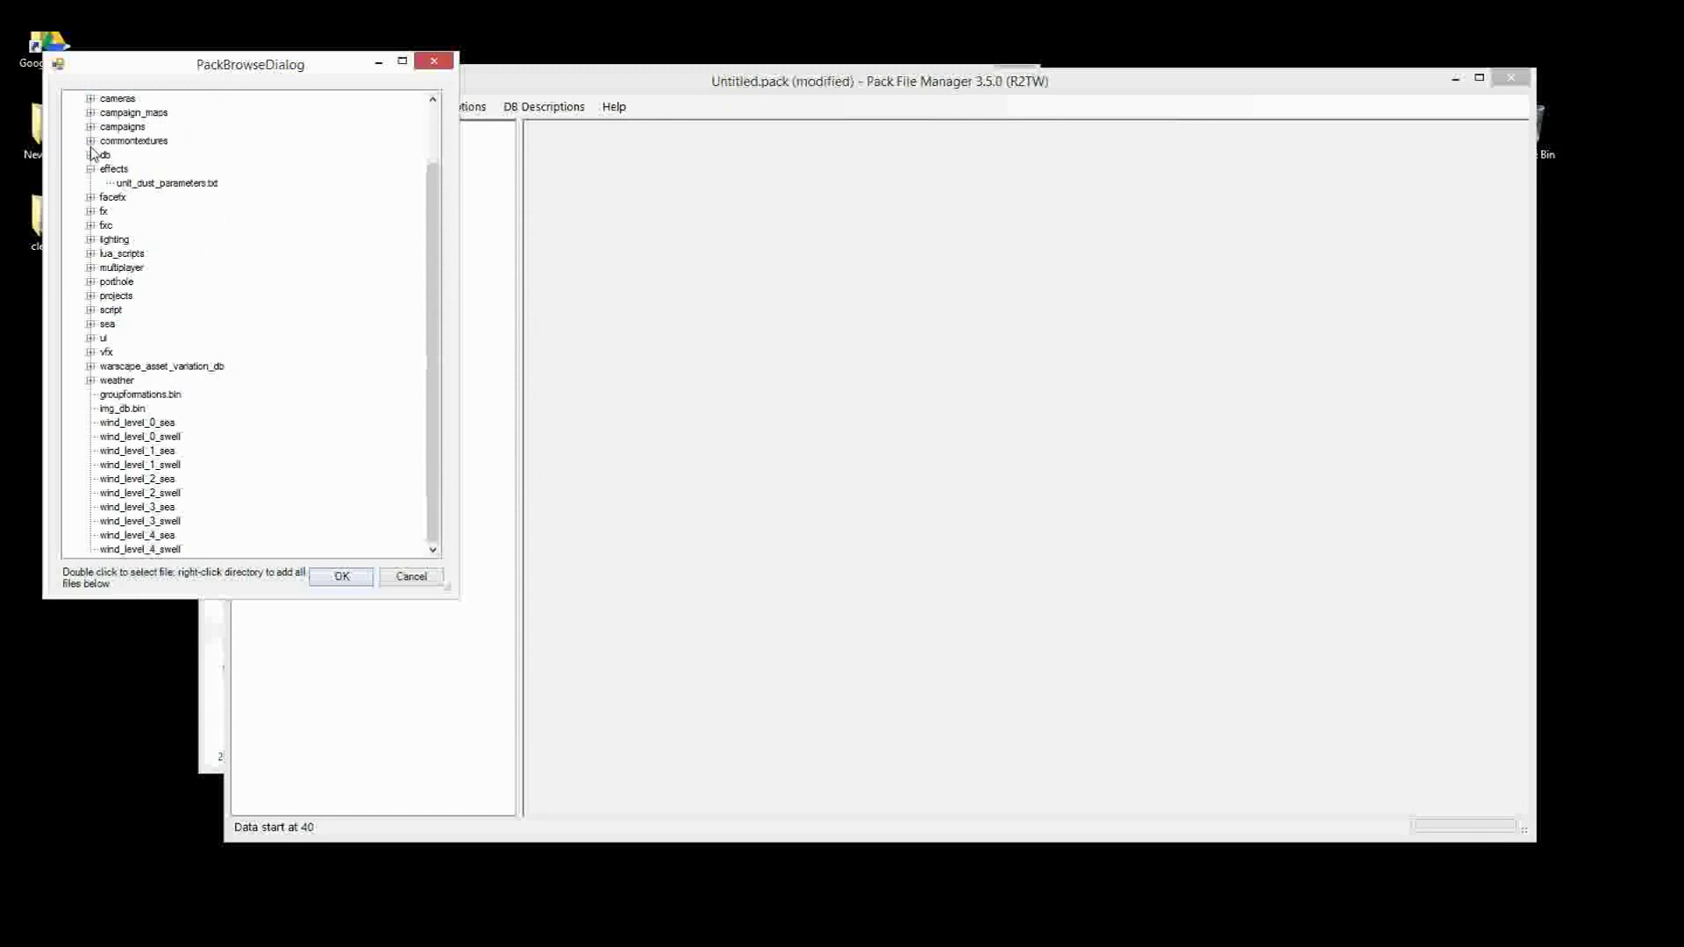
pyautogui.click(91, 154)
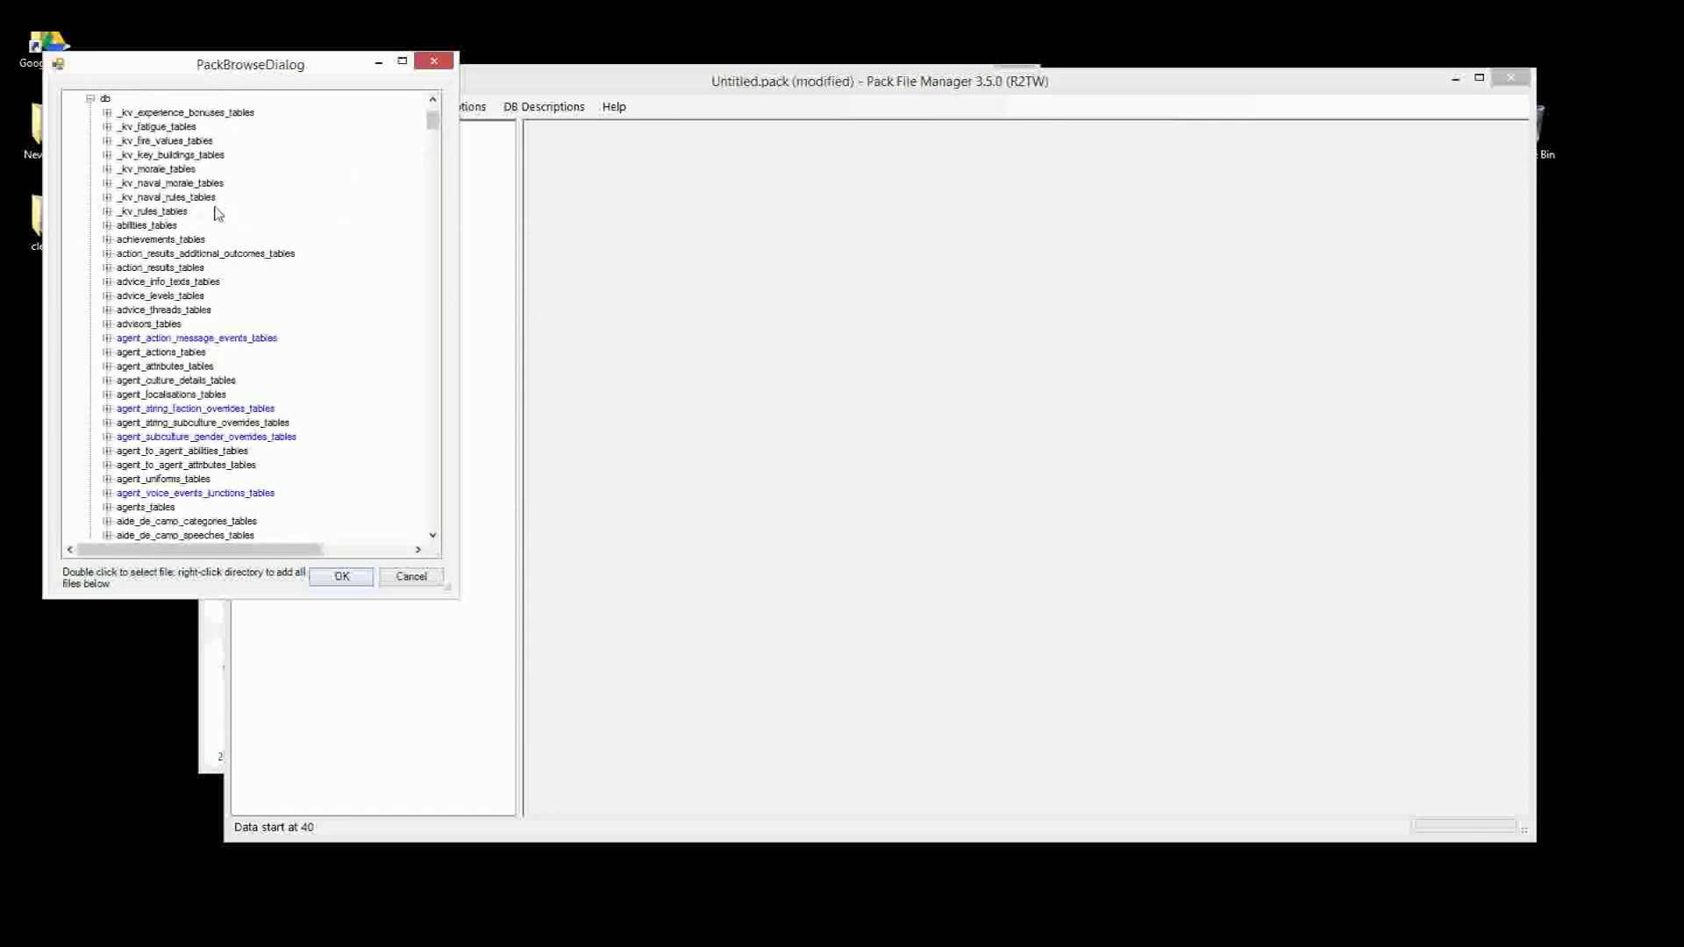
pyautogui.click(106, 211)
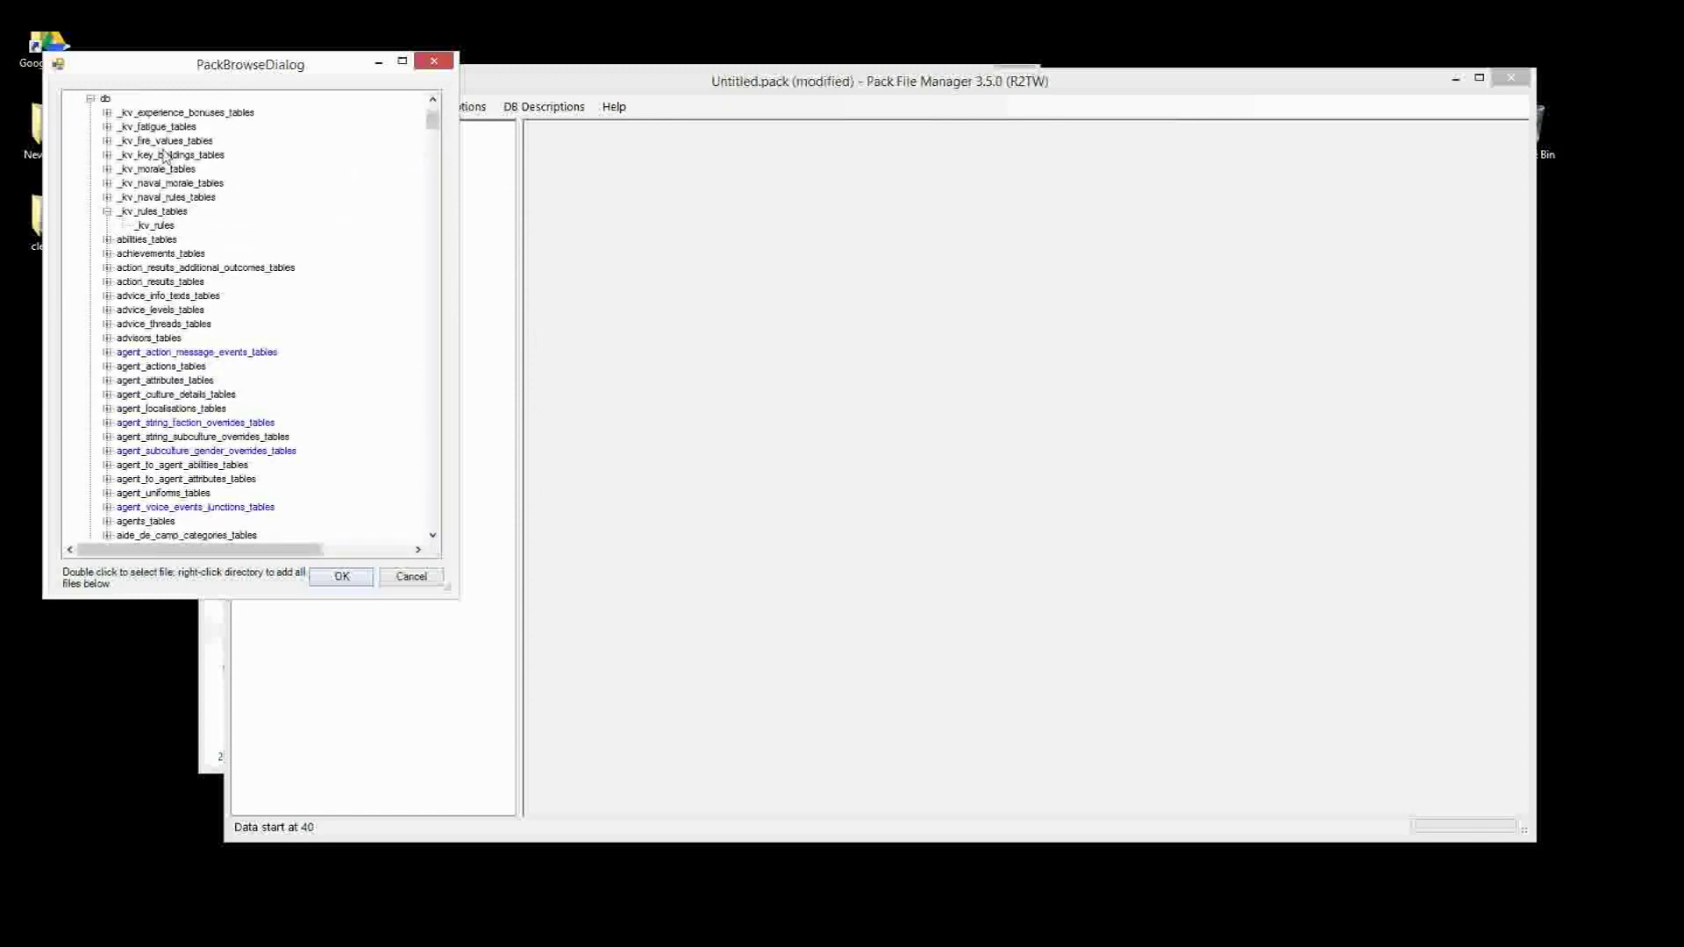
pyautogui.moveTo(218, 63); pyautogui.dragTo(556, 151)
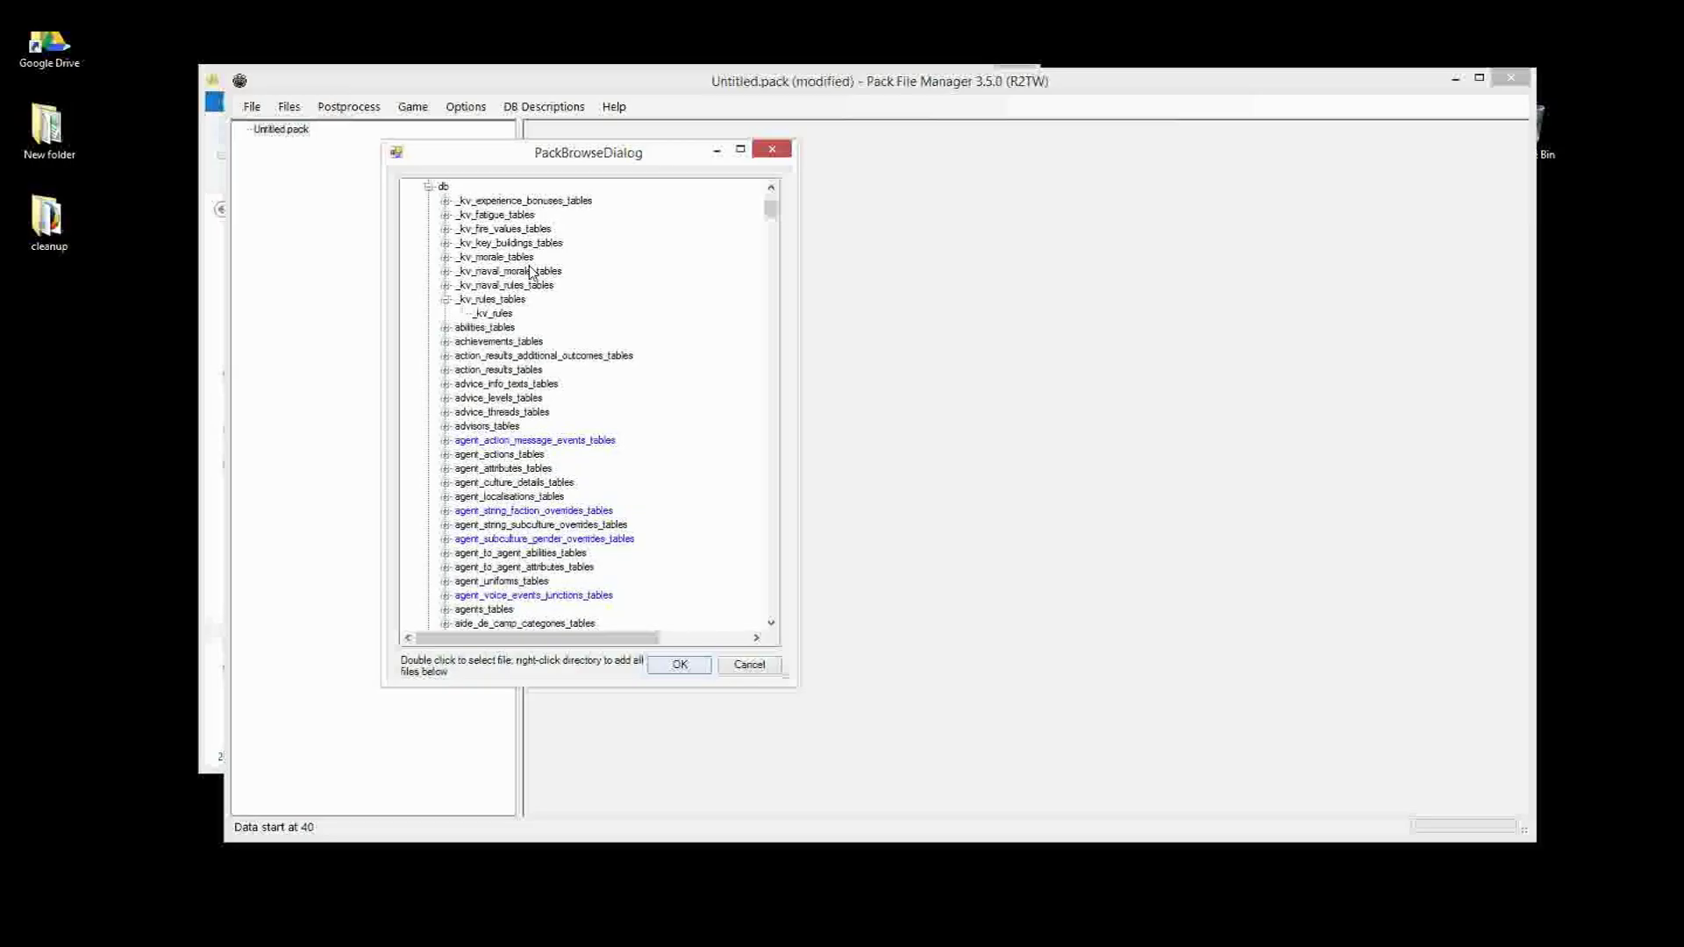
# - Mark _kv_rules_tables for adding, add then remove _kv_morale, and confirm the selection
pyautogui.rightClick(489, 302)
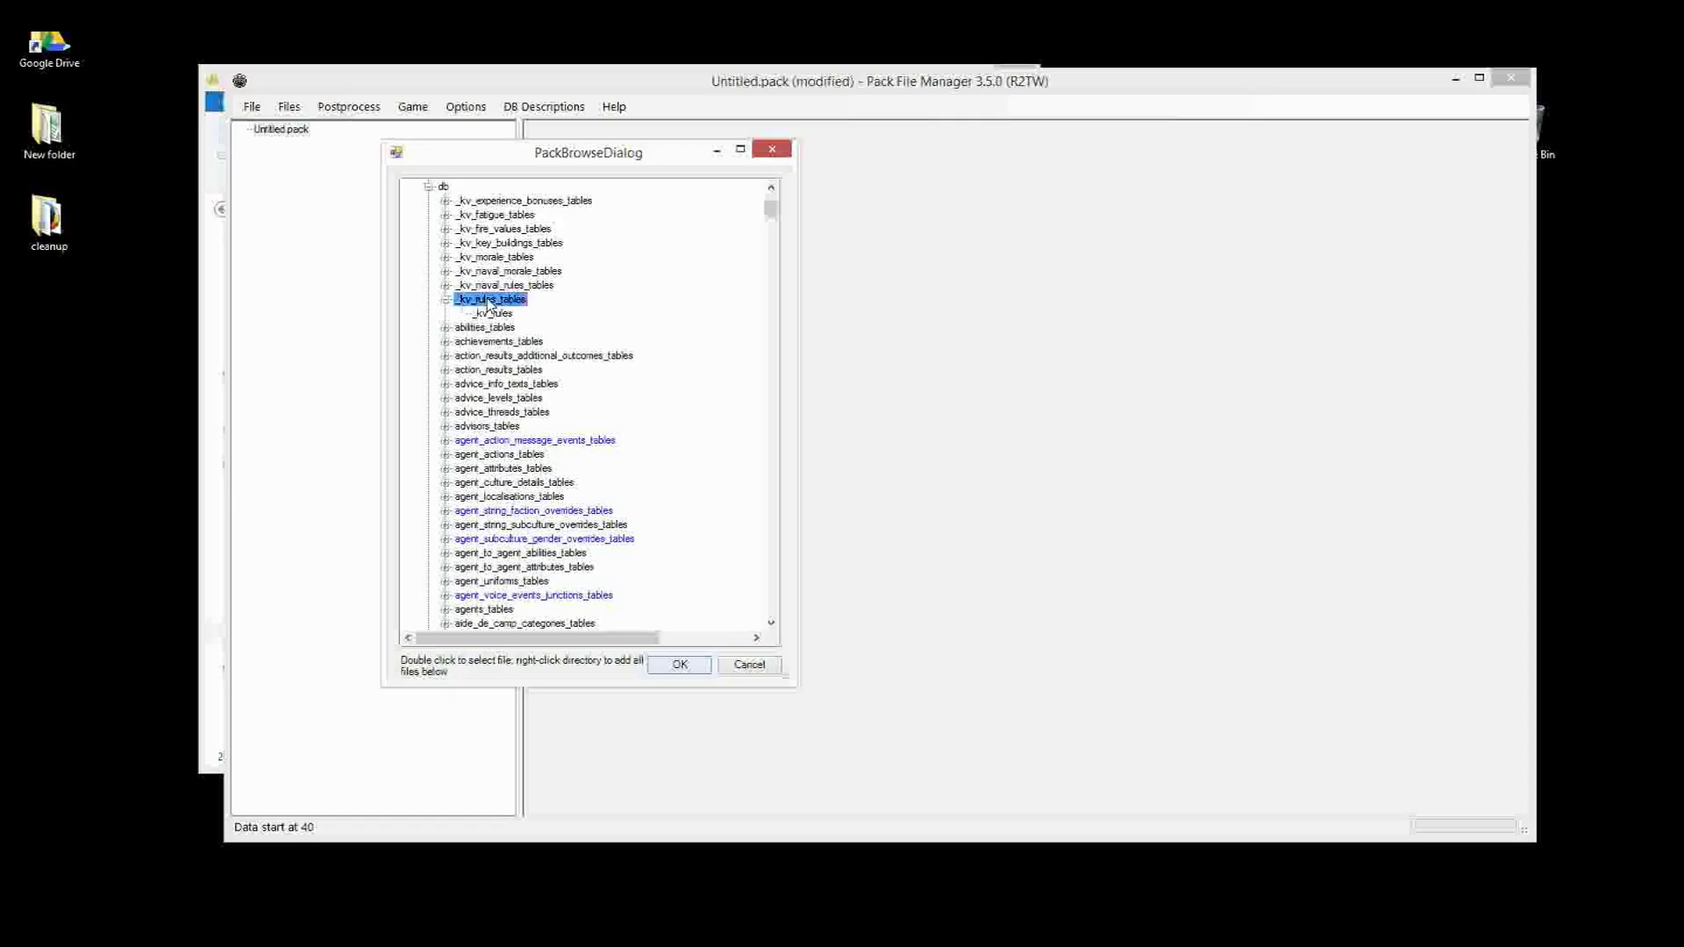
pyautogui.click(445, 258)
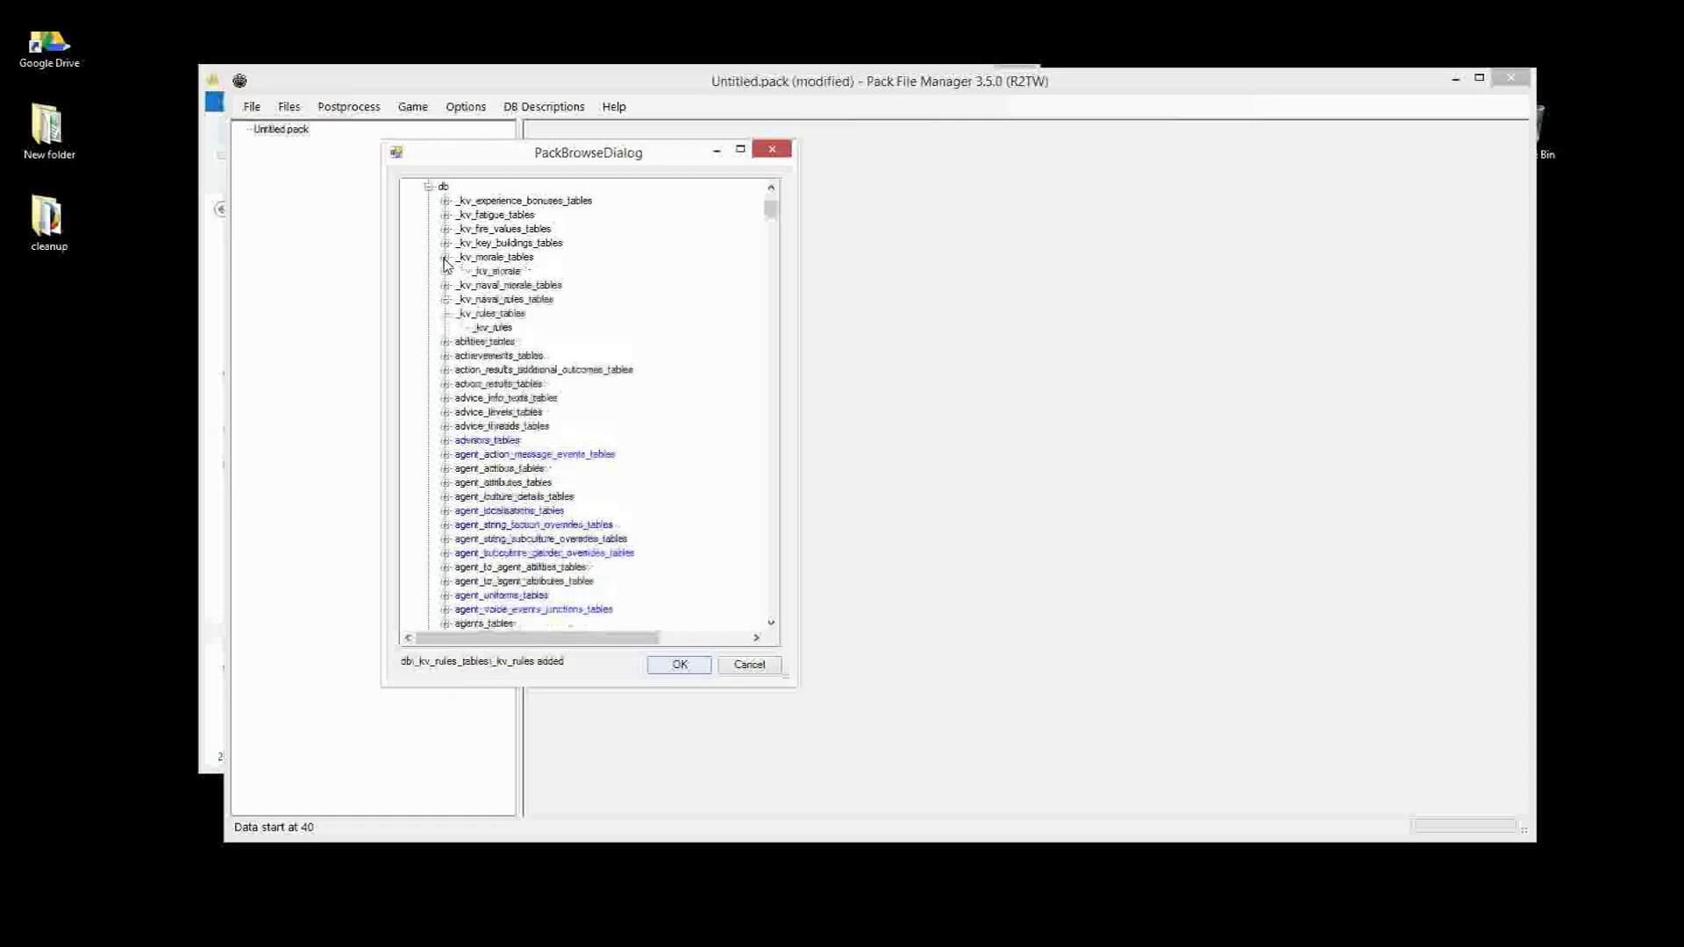
pyautogui.doubleClick(504, 272)
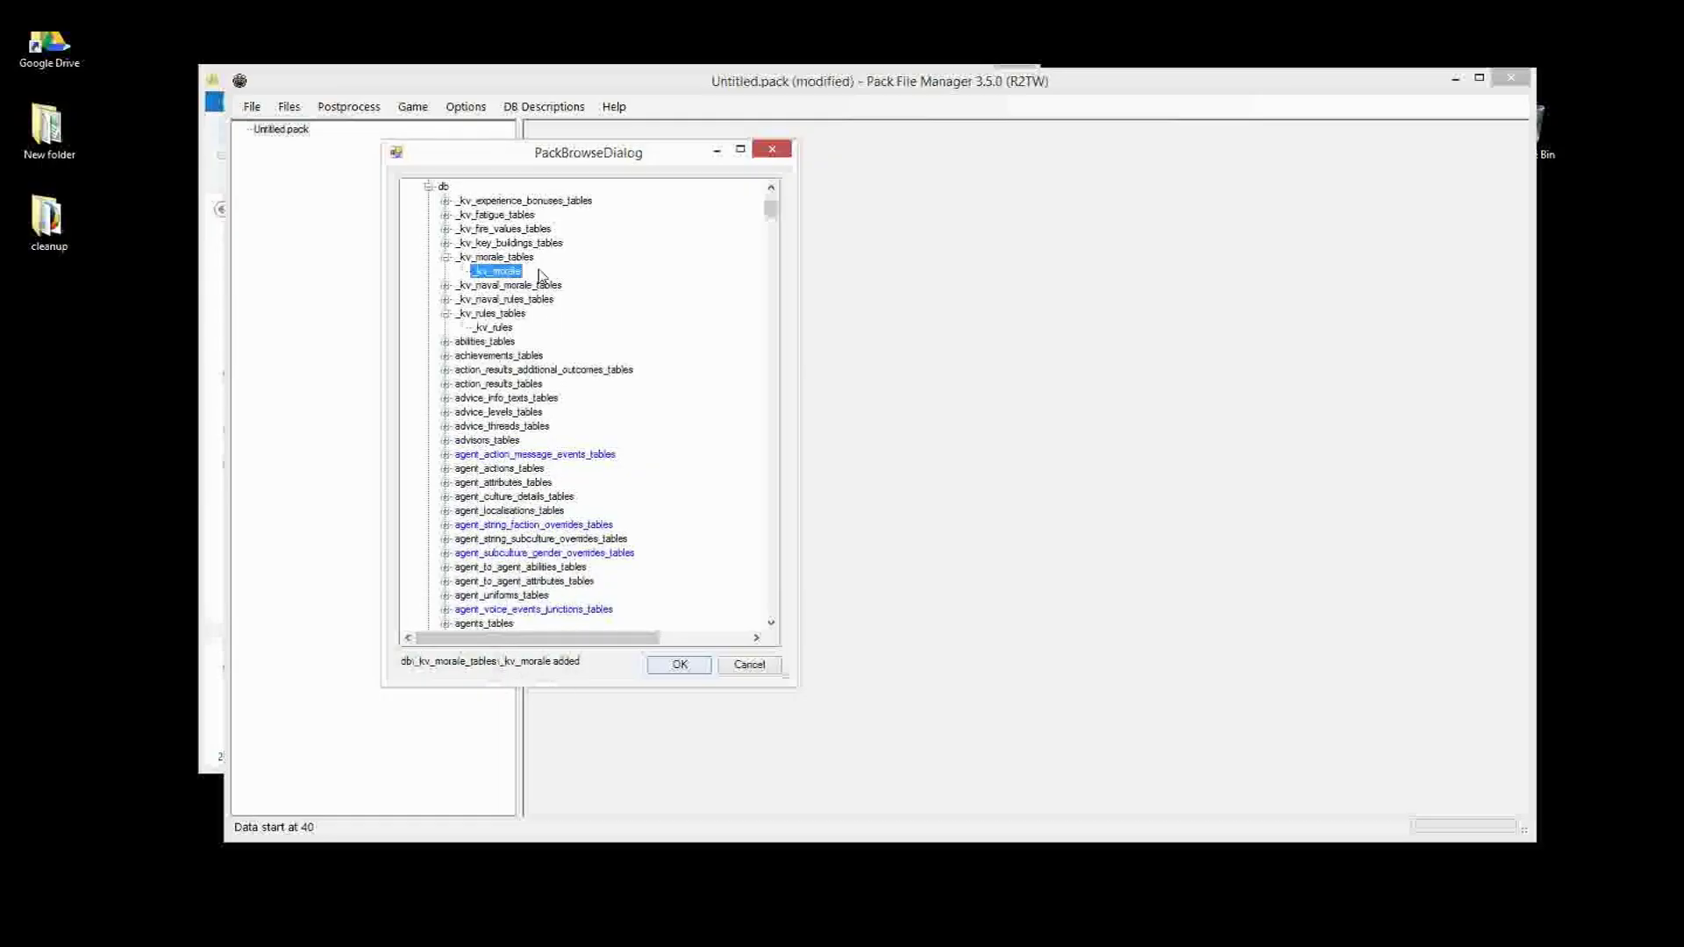
pyautogui.doubleClick(503, 274)
pyautogui.click(667, 667)
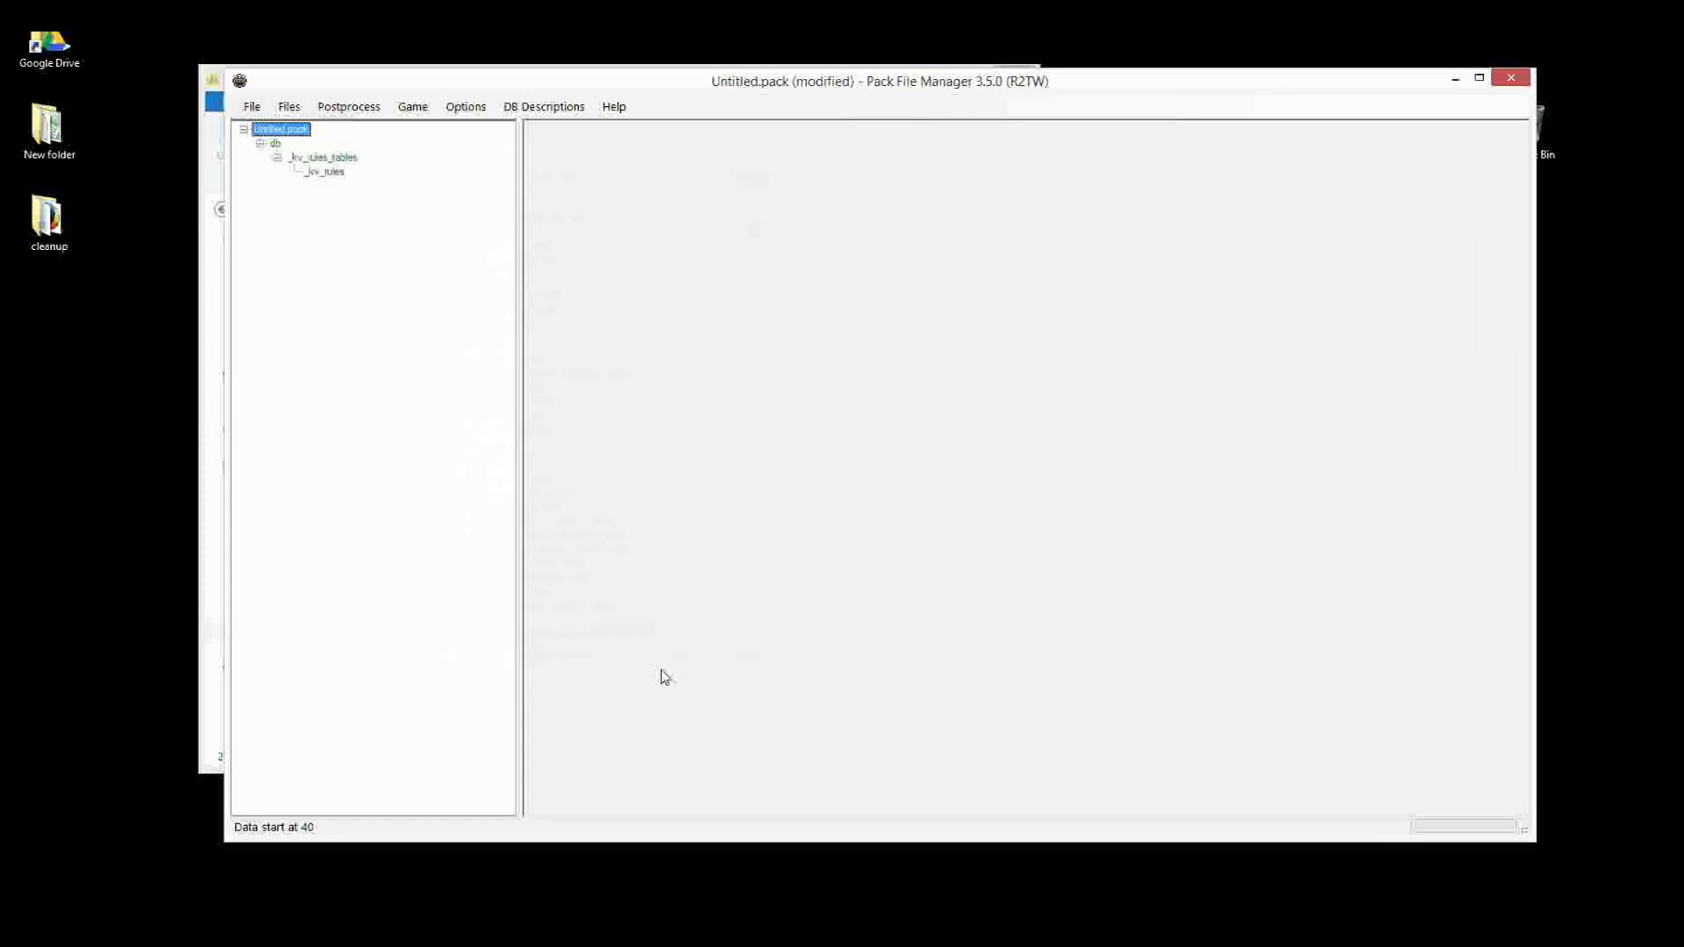
# - Save the new pack over test_mod.pack in the Modding/Attila folder, confirming the replacement
pyautogui.click(320, 200)
pyautogui.hotkey('ctrl', 's')
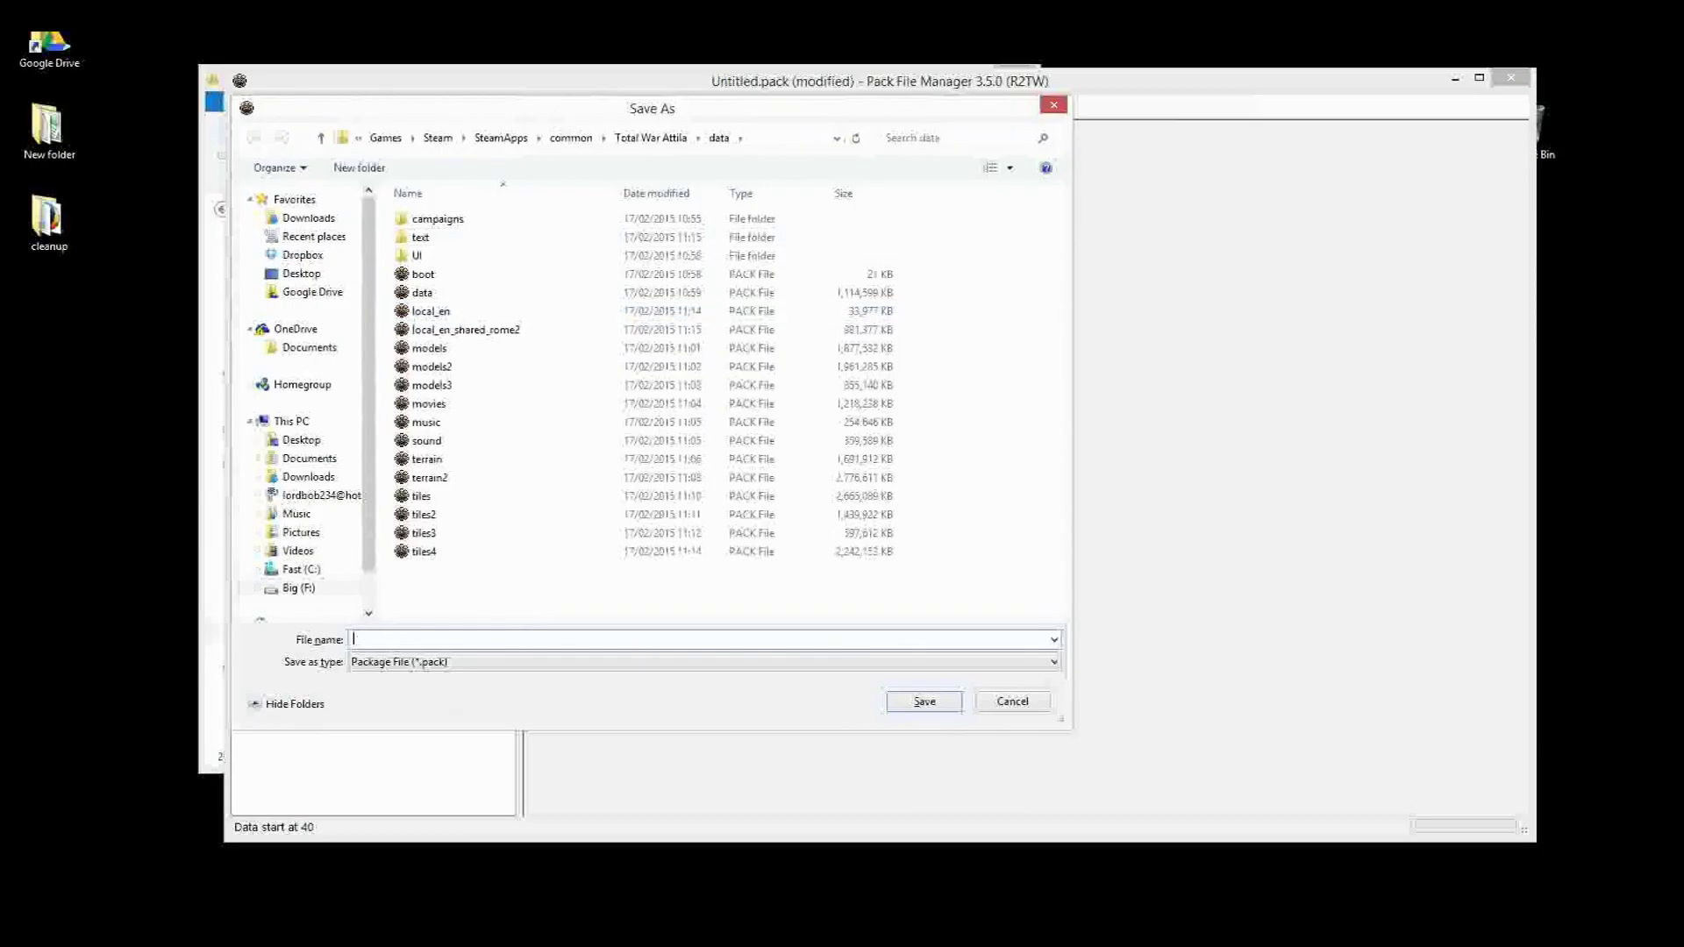
pyautogui.moveTo(562, 112); pyautogui.dragTo(764, 152)
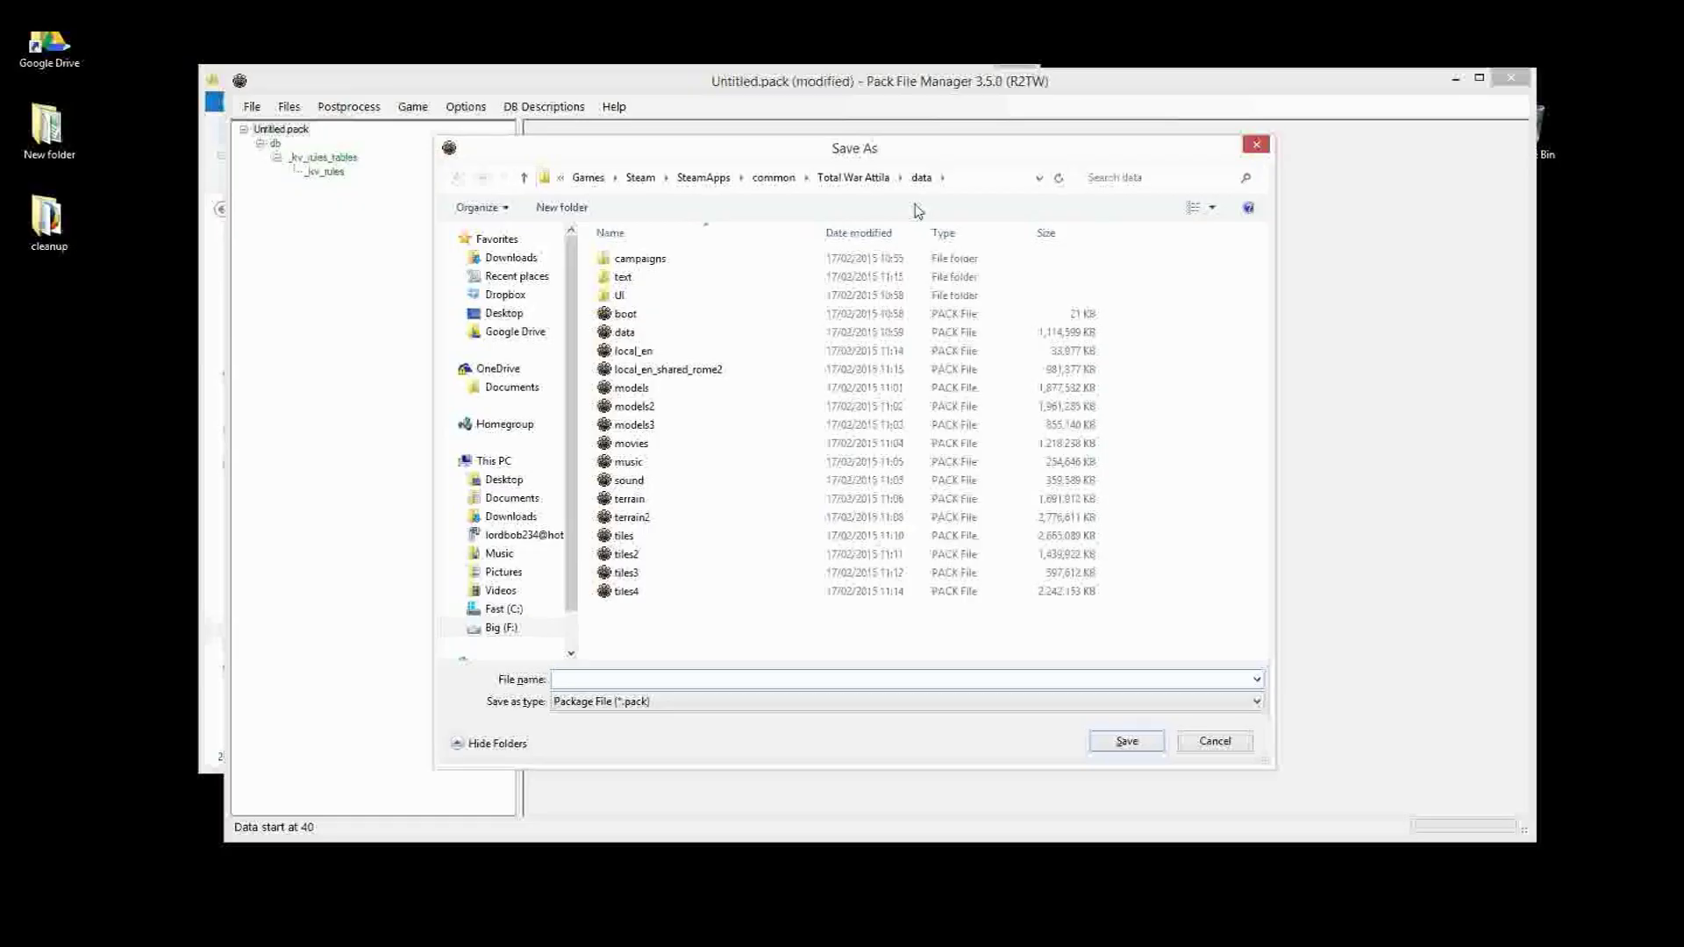
pyautogui.click(507, 277)
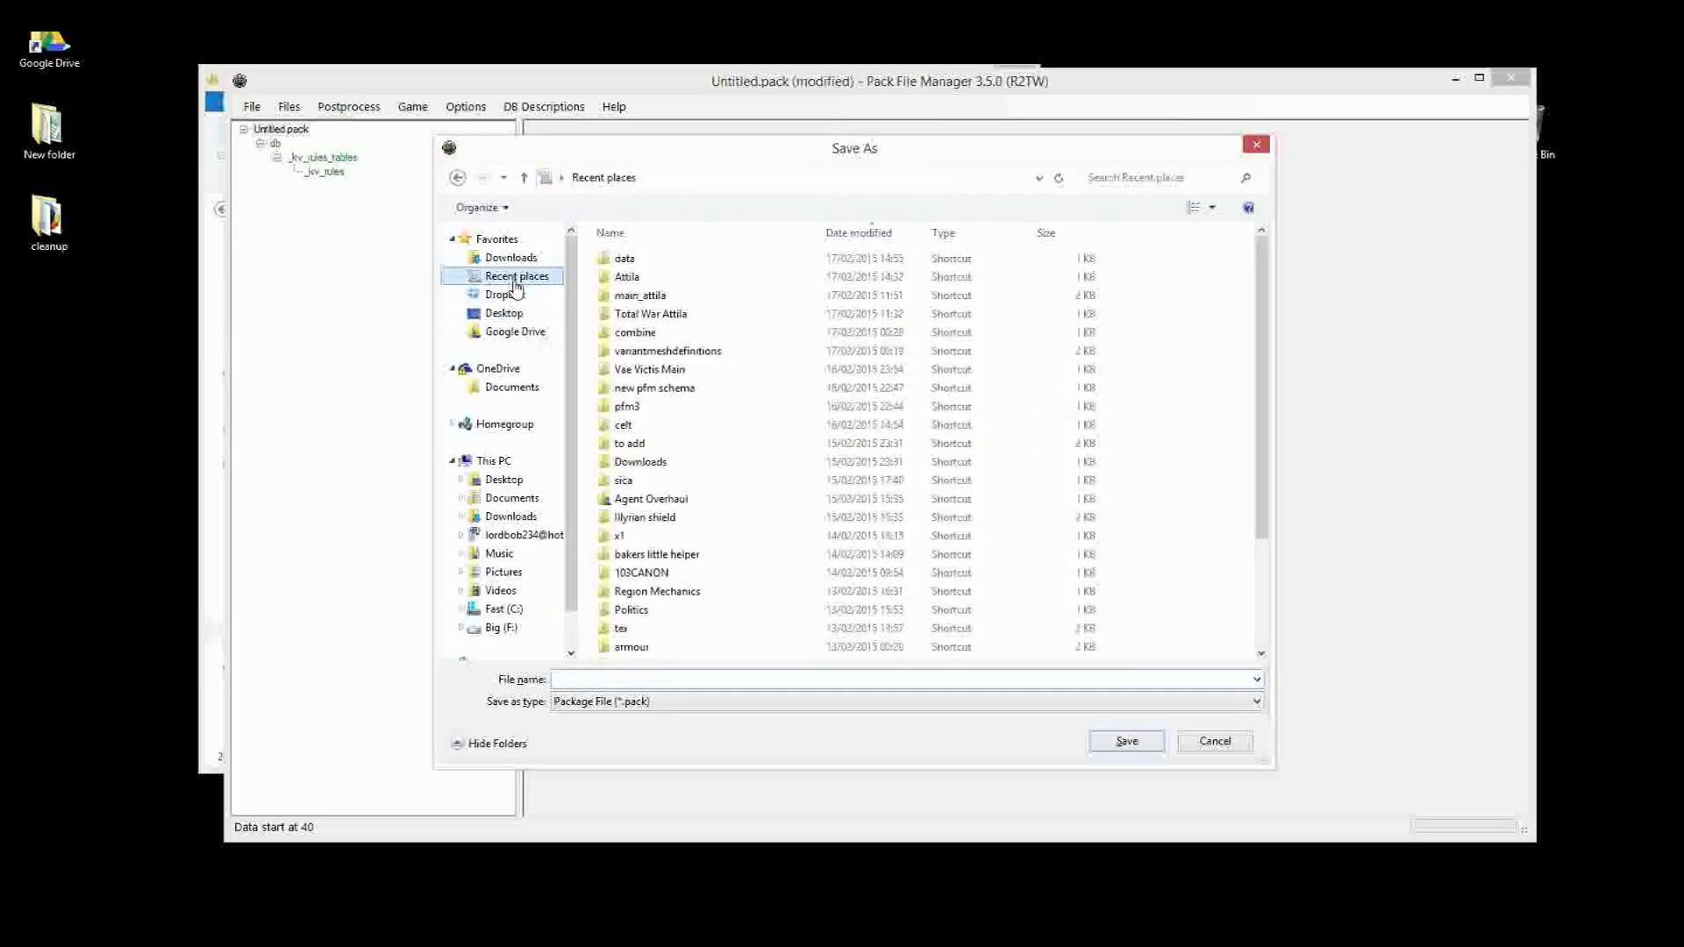
pyautogui.doubleClick(698, 279)
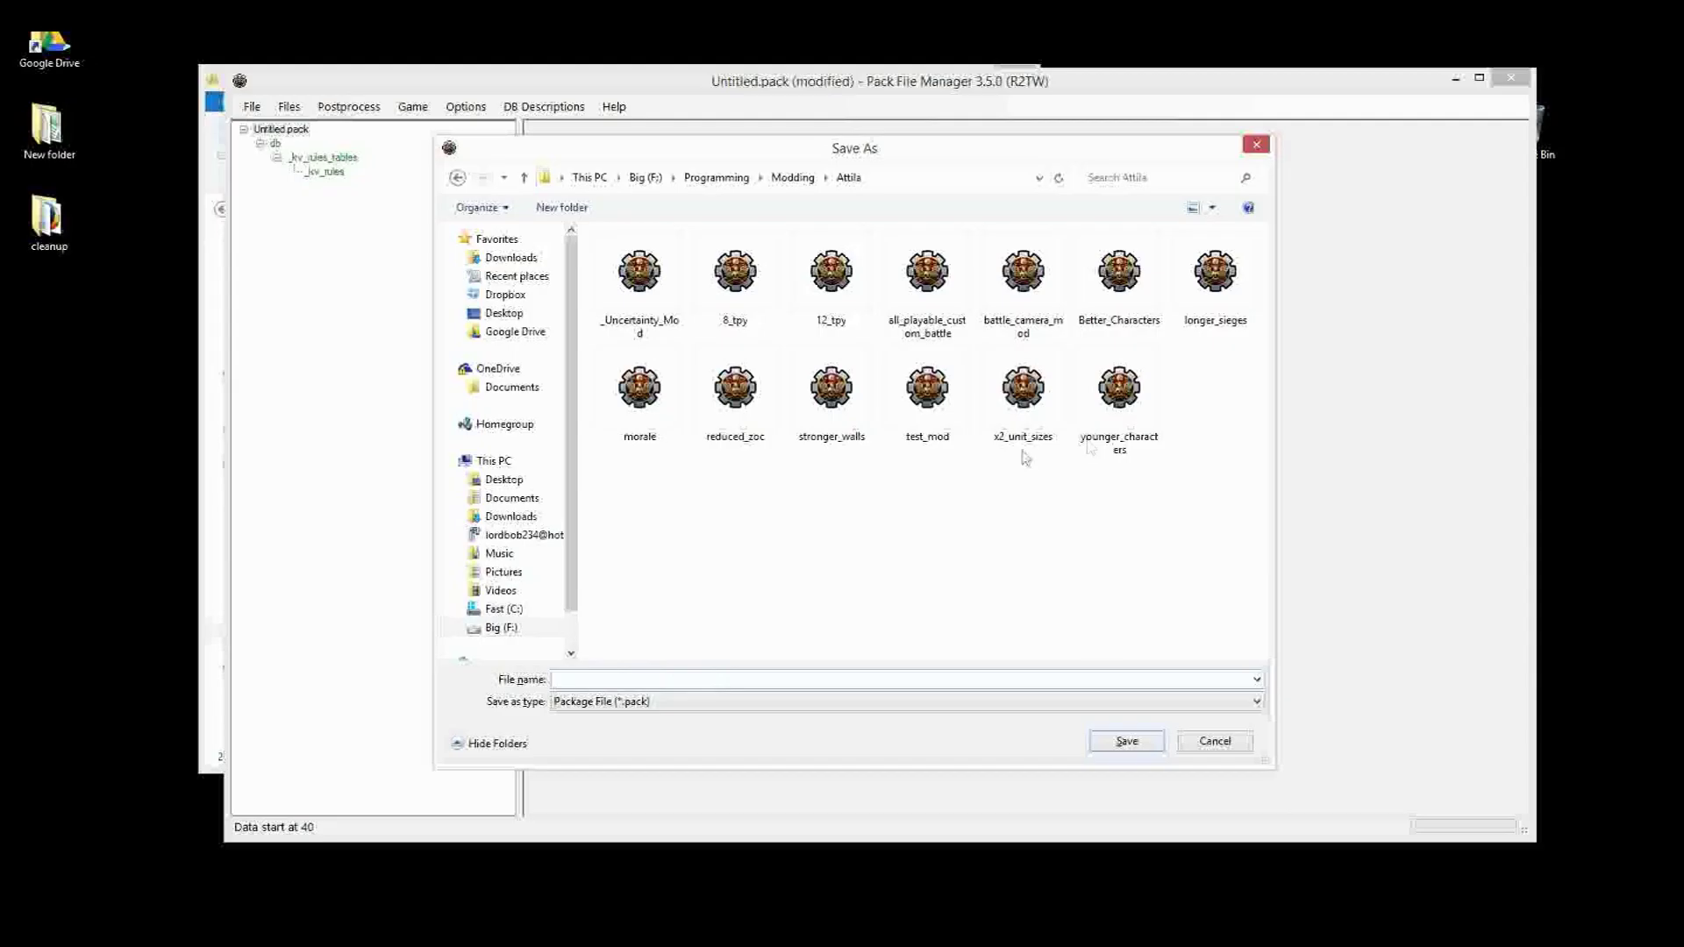
pyautogui.click(930, 443)
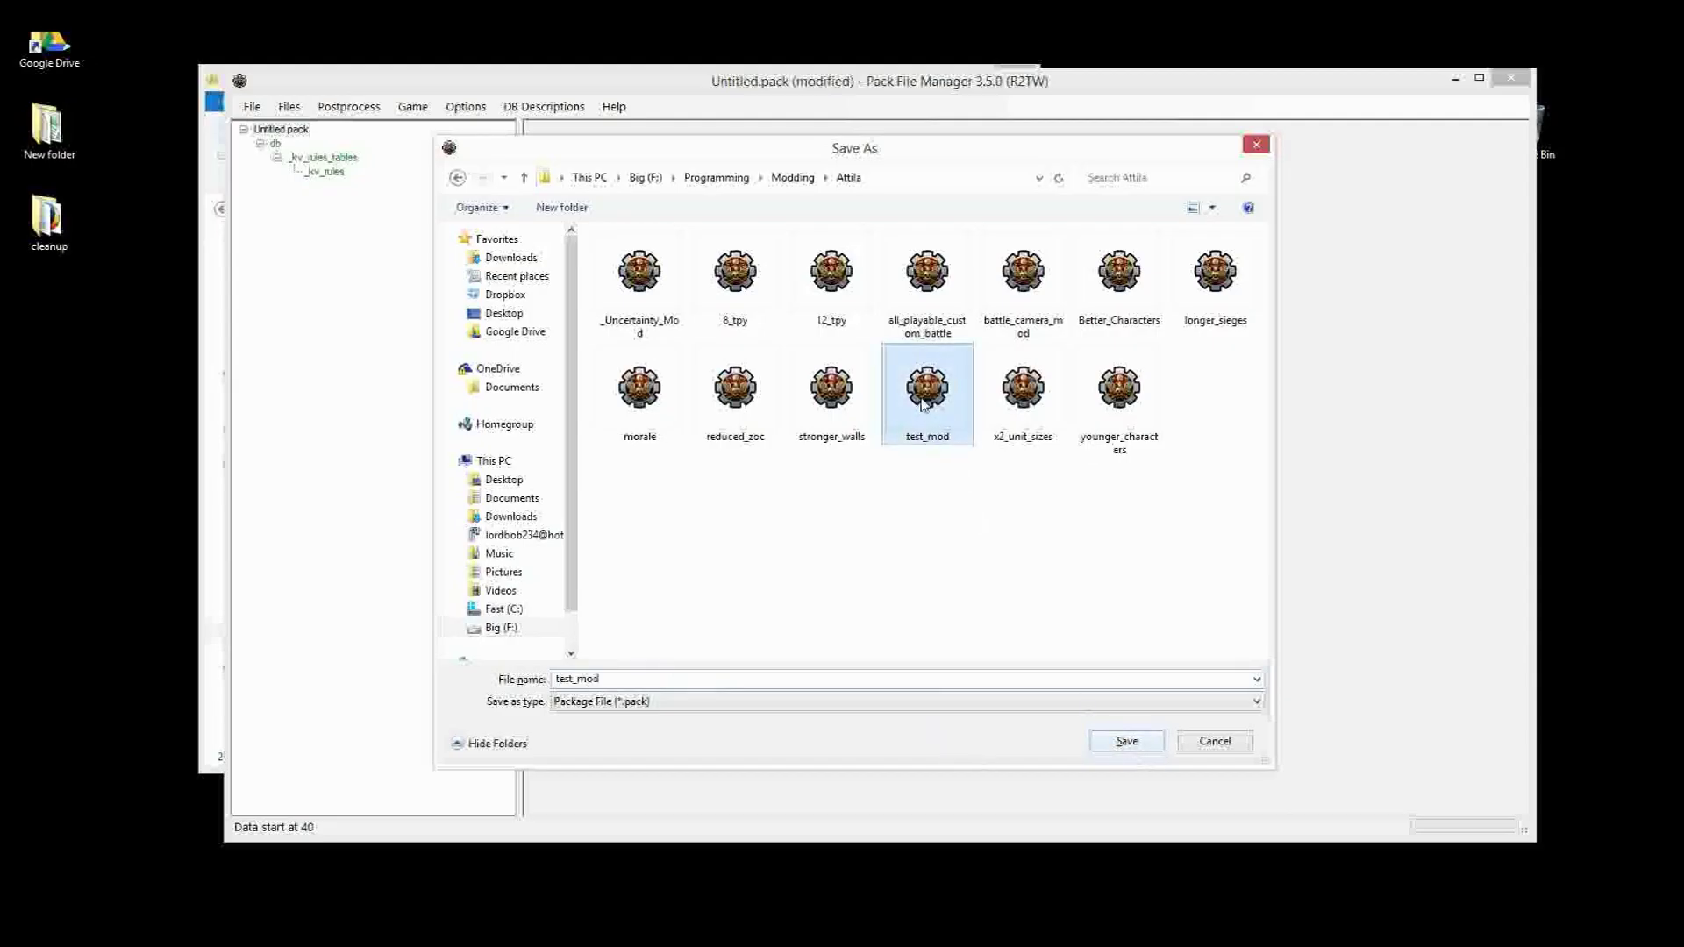
pyautogui.click(1133, 746)
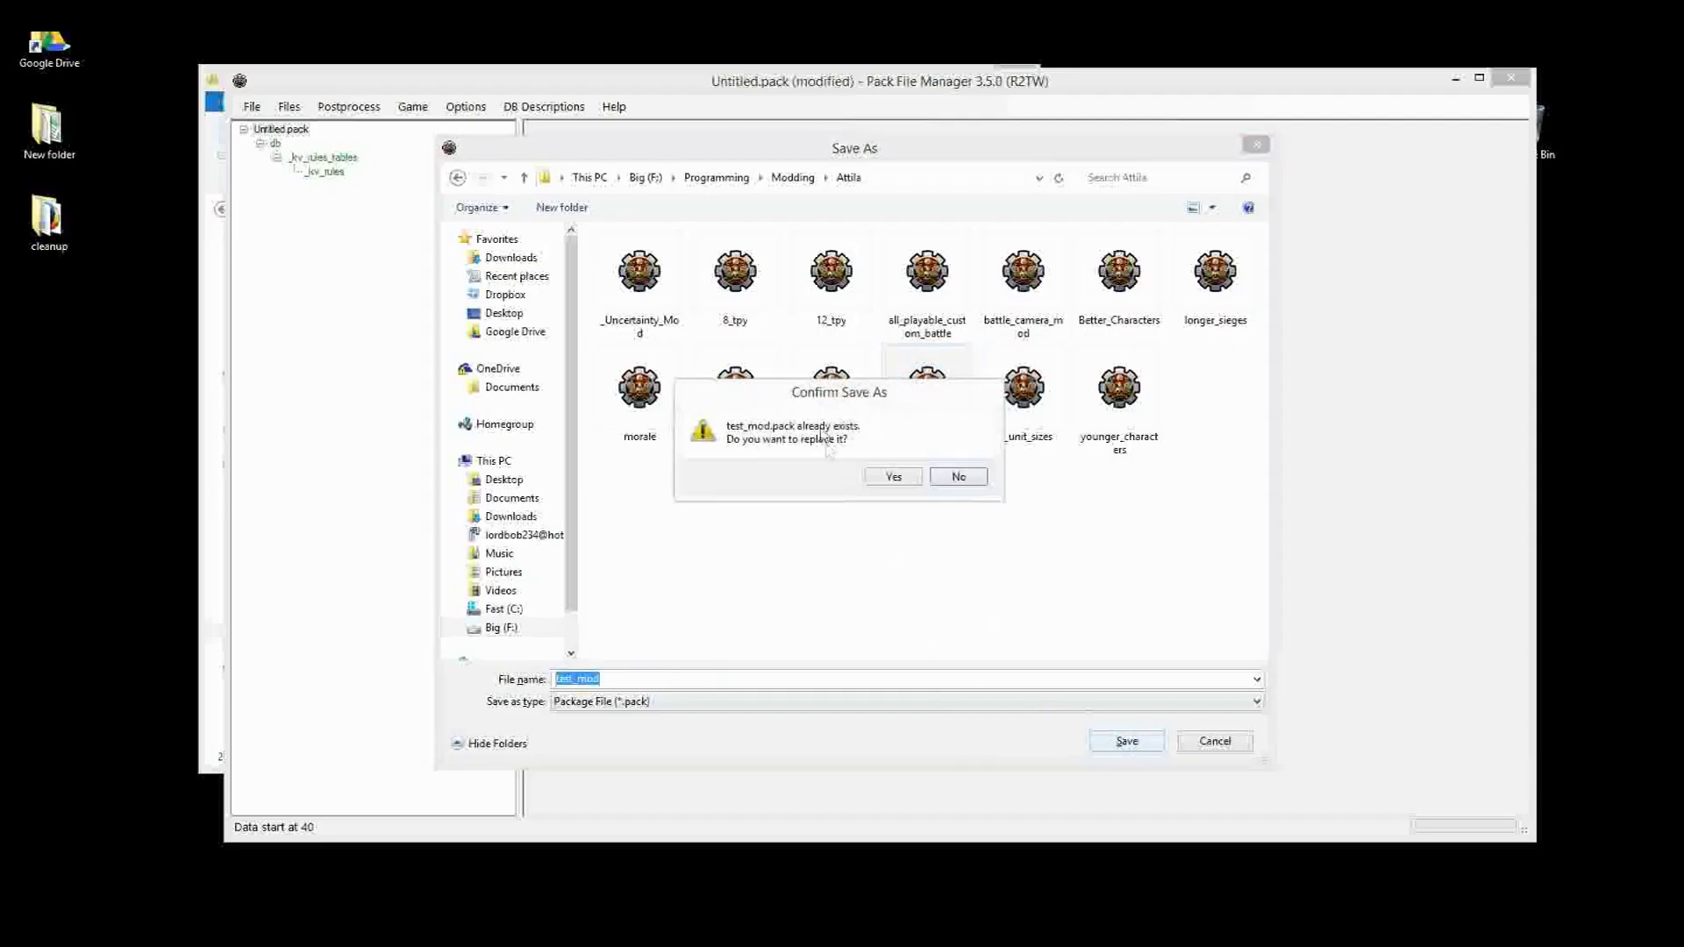
pyautogui.click(891, 476)
pyautogui.click(245, 130)
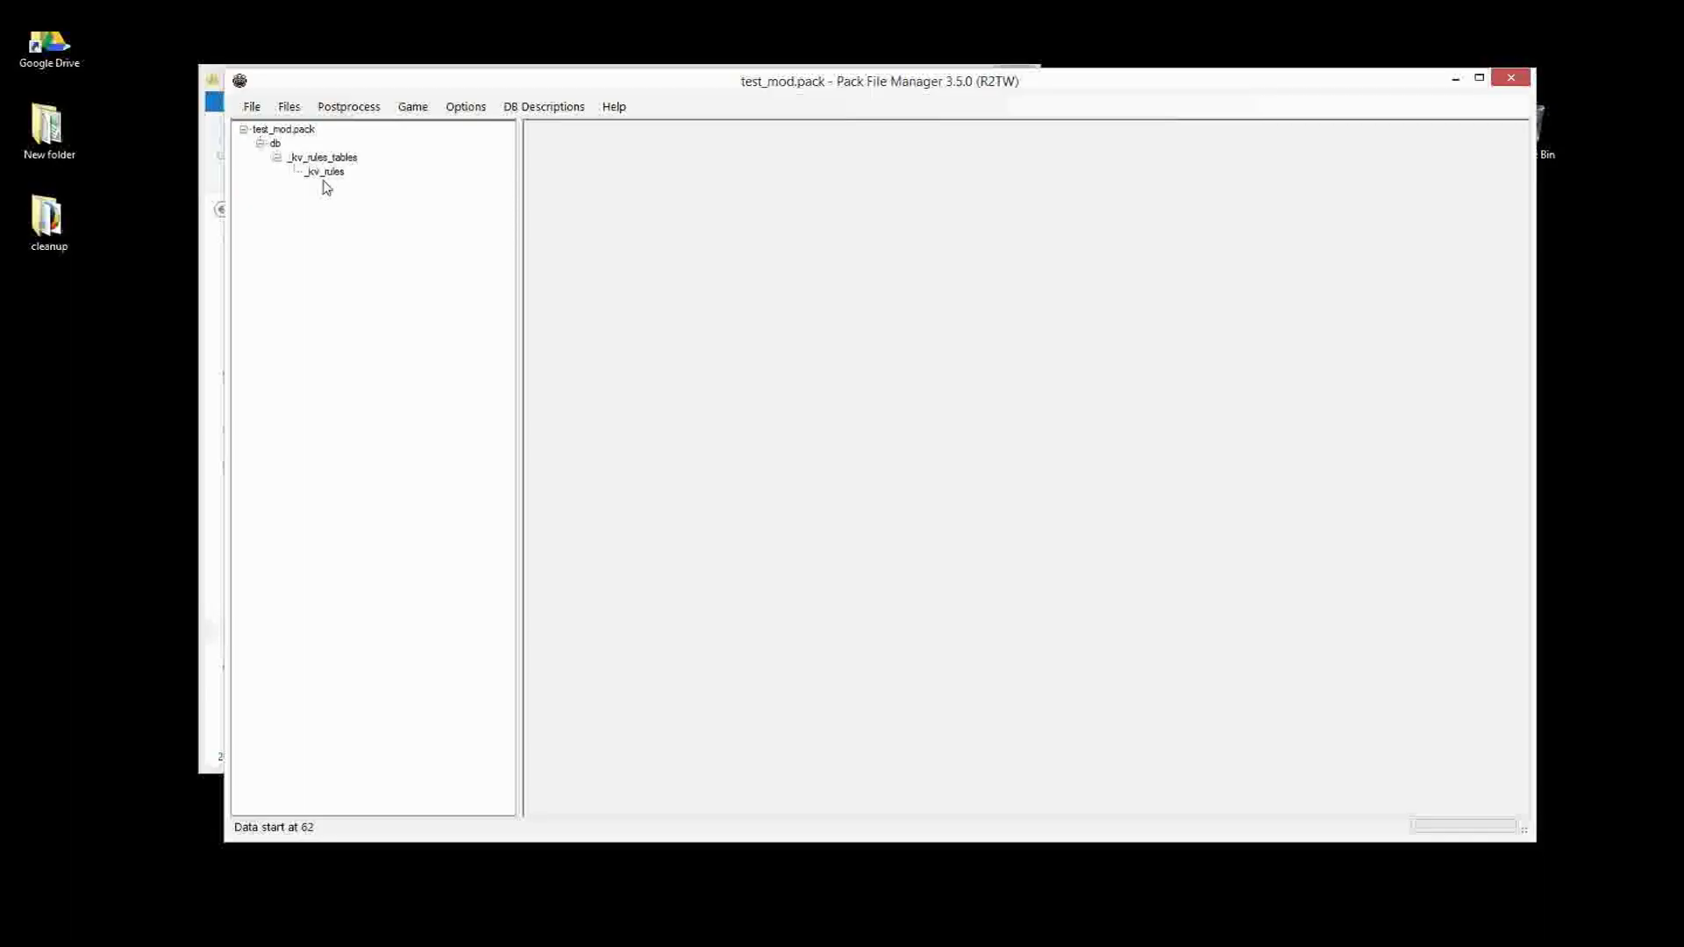
# - Open _kv_rules and change the accuracy_modifier_fog value from -10 to -5
pyautogui.click(313, 174)
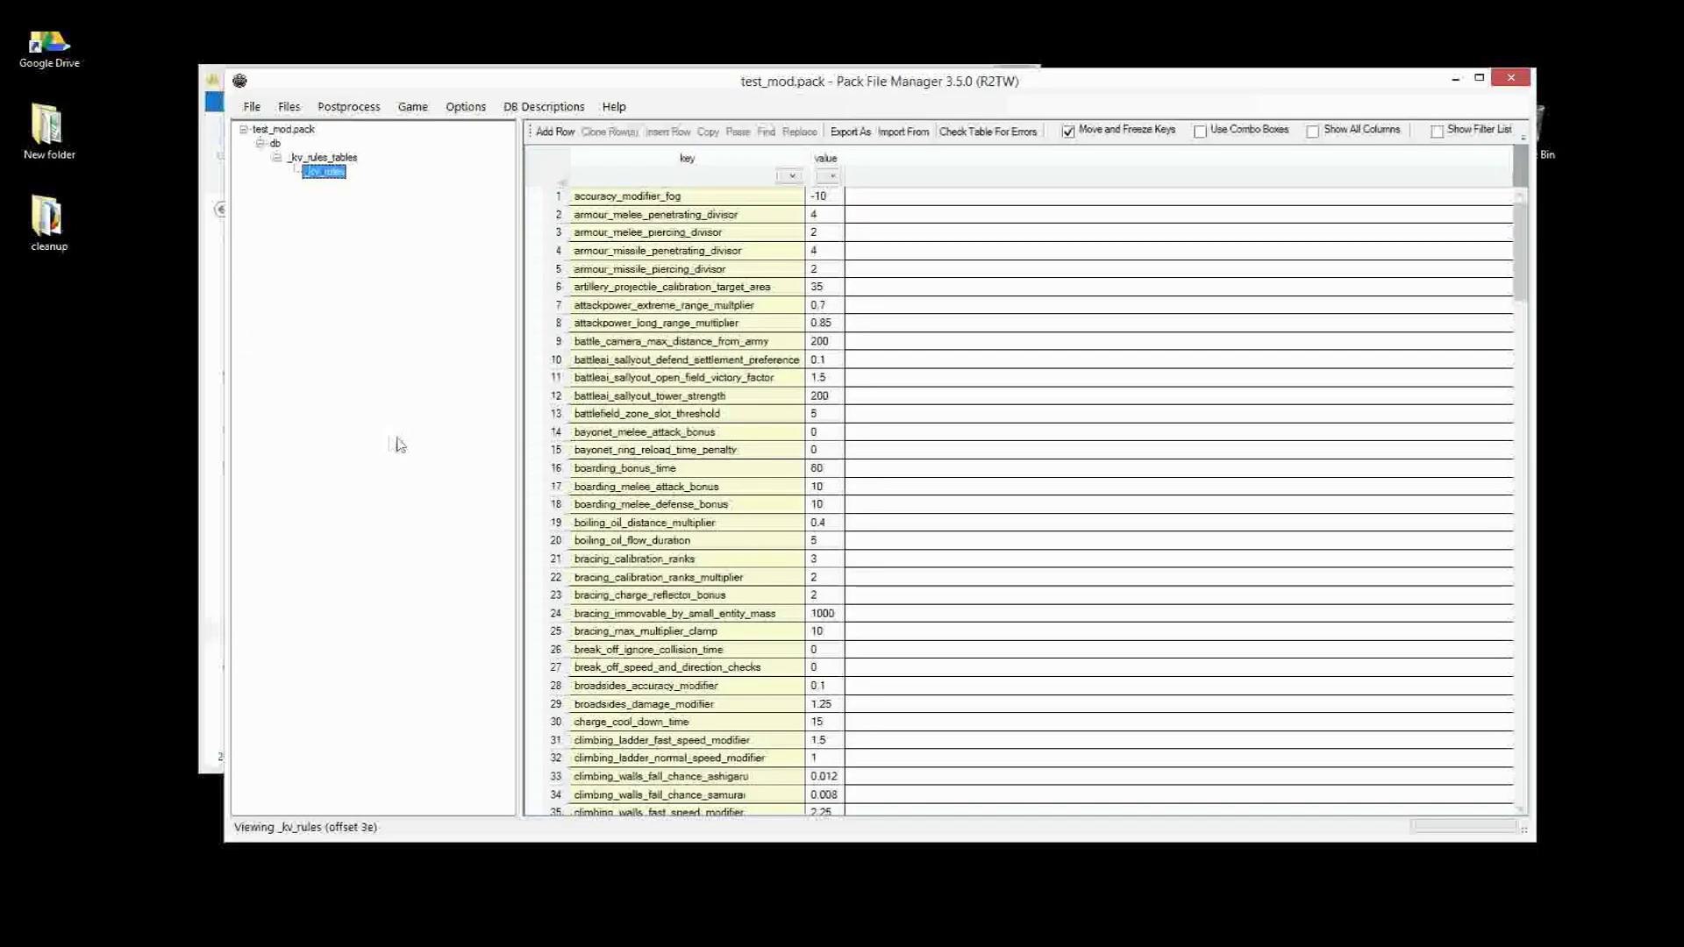
pyautogui.moveTo(1520, 250)
pyautogui.mouseDown()
pyautogui.moveTo(1520, 377)
pyautogui.moveTo(1520, 250)
pyautogui.mouseUp()
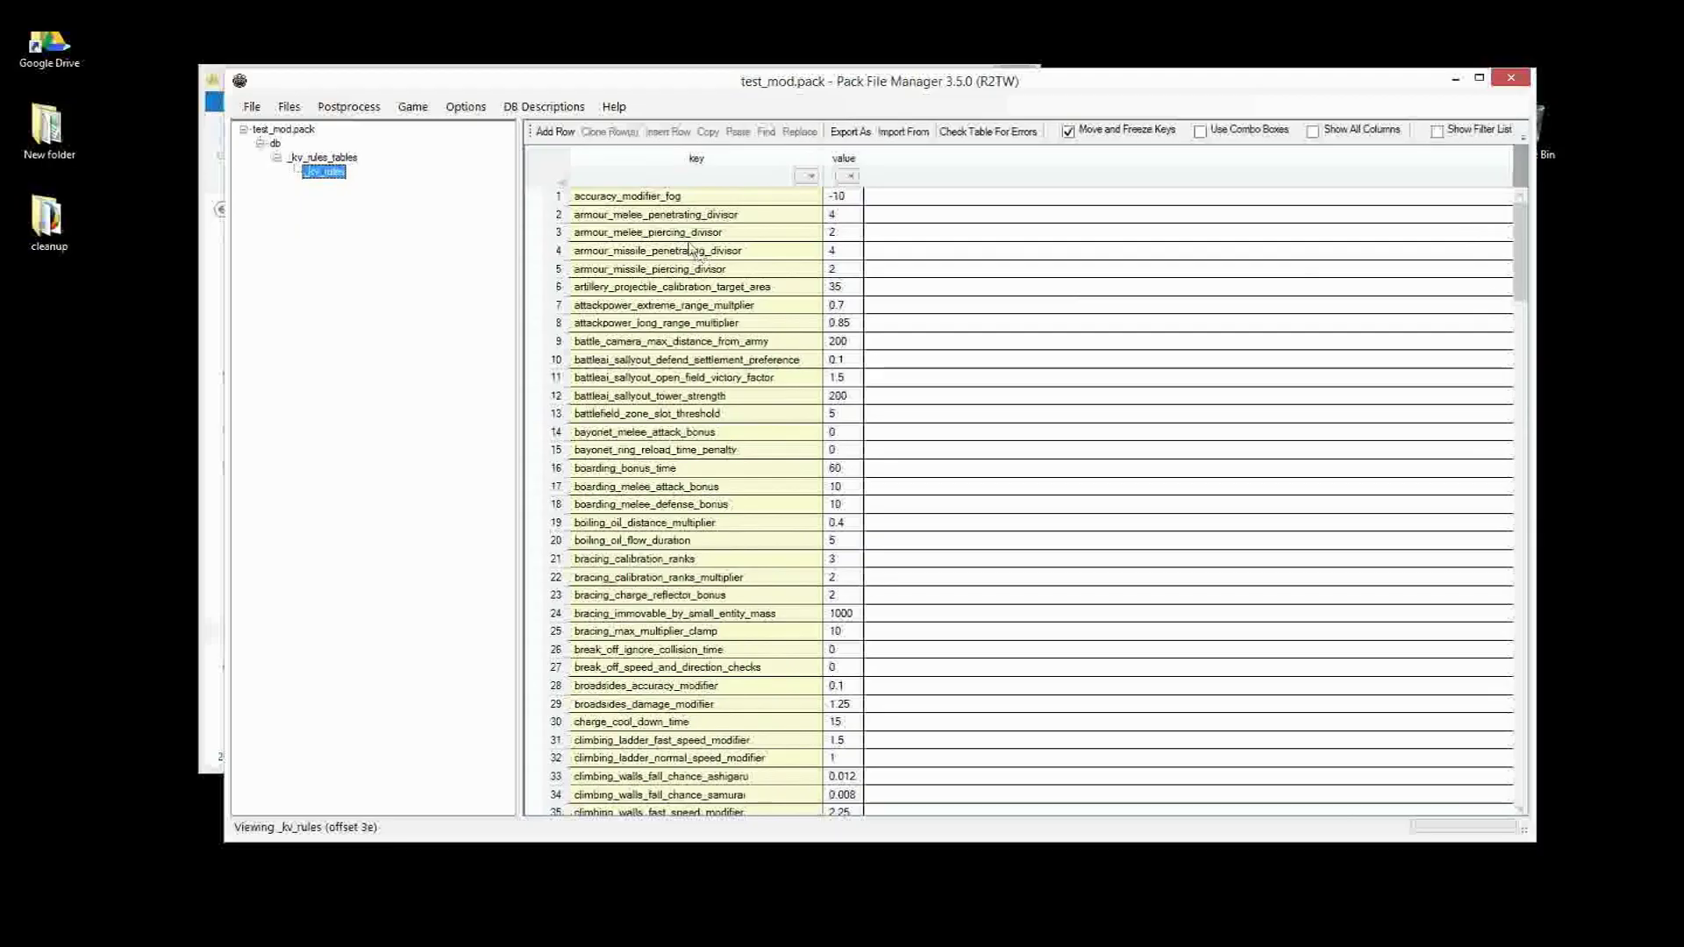
pyautogui.click(701, 216)
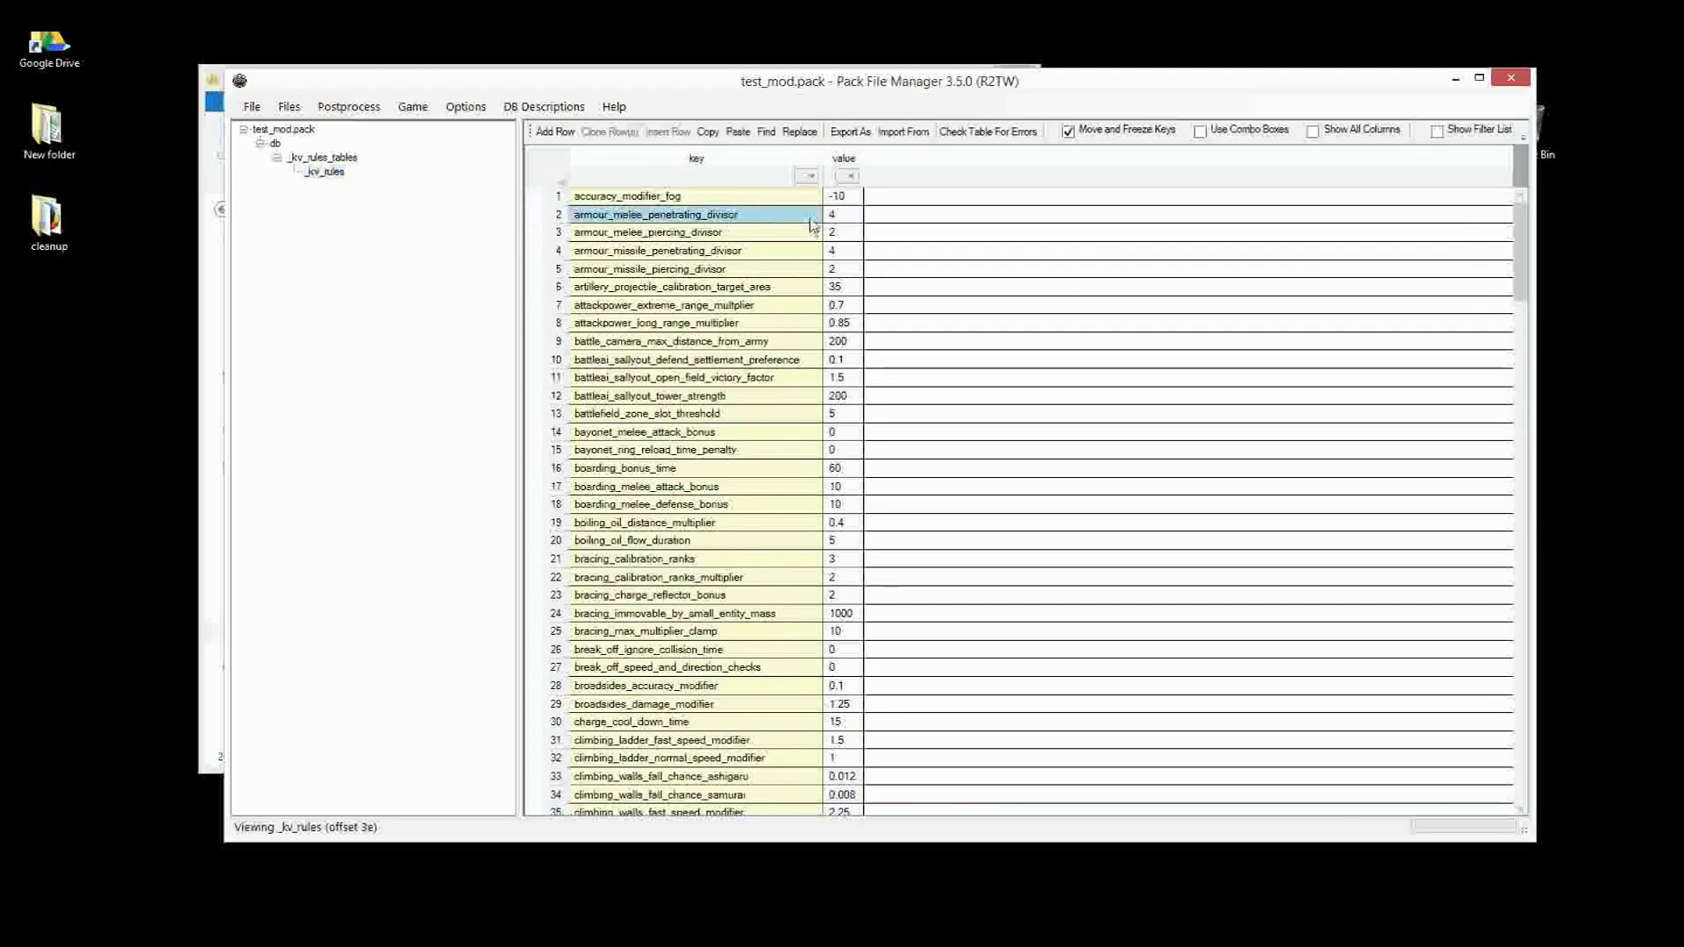
pyautogui.click(839, 196)
pyautogui.write('-5')
pyautogui.press('Return')
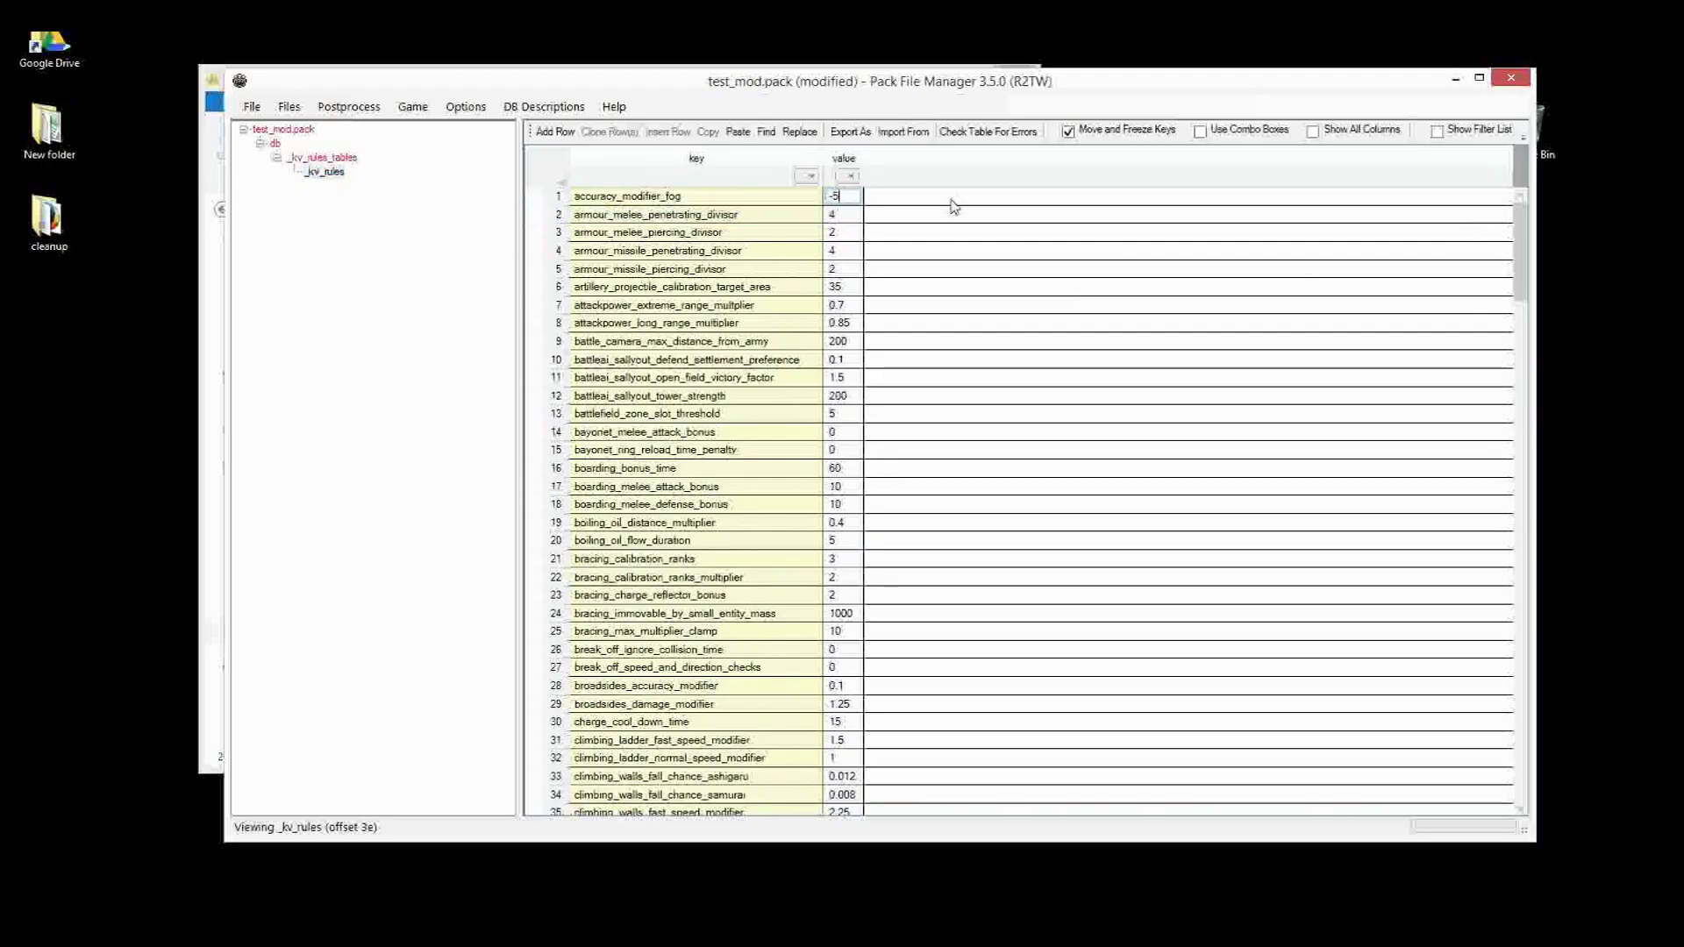
# - Reselect the accuracy_modifier_fog row to check it, then save the pack with Ctrl+S
pyautogui.click(675, 253)
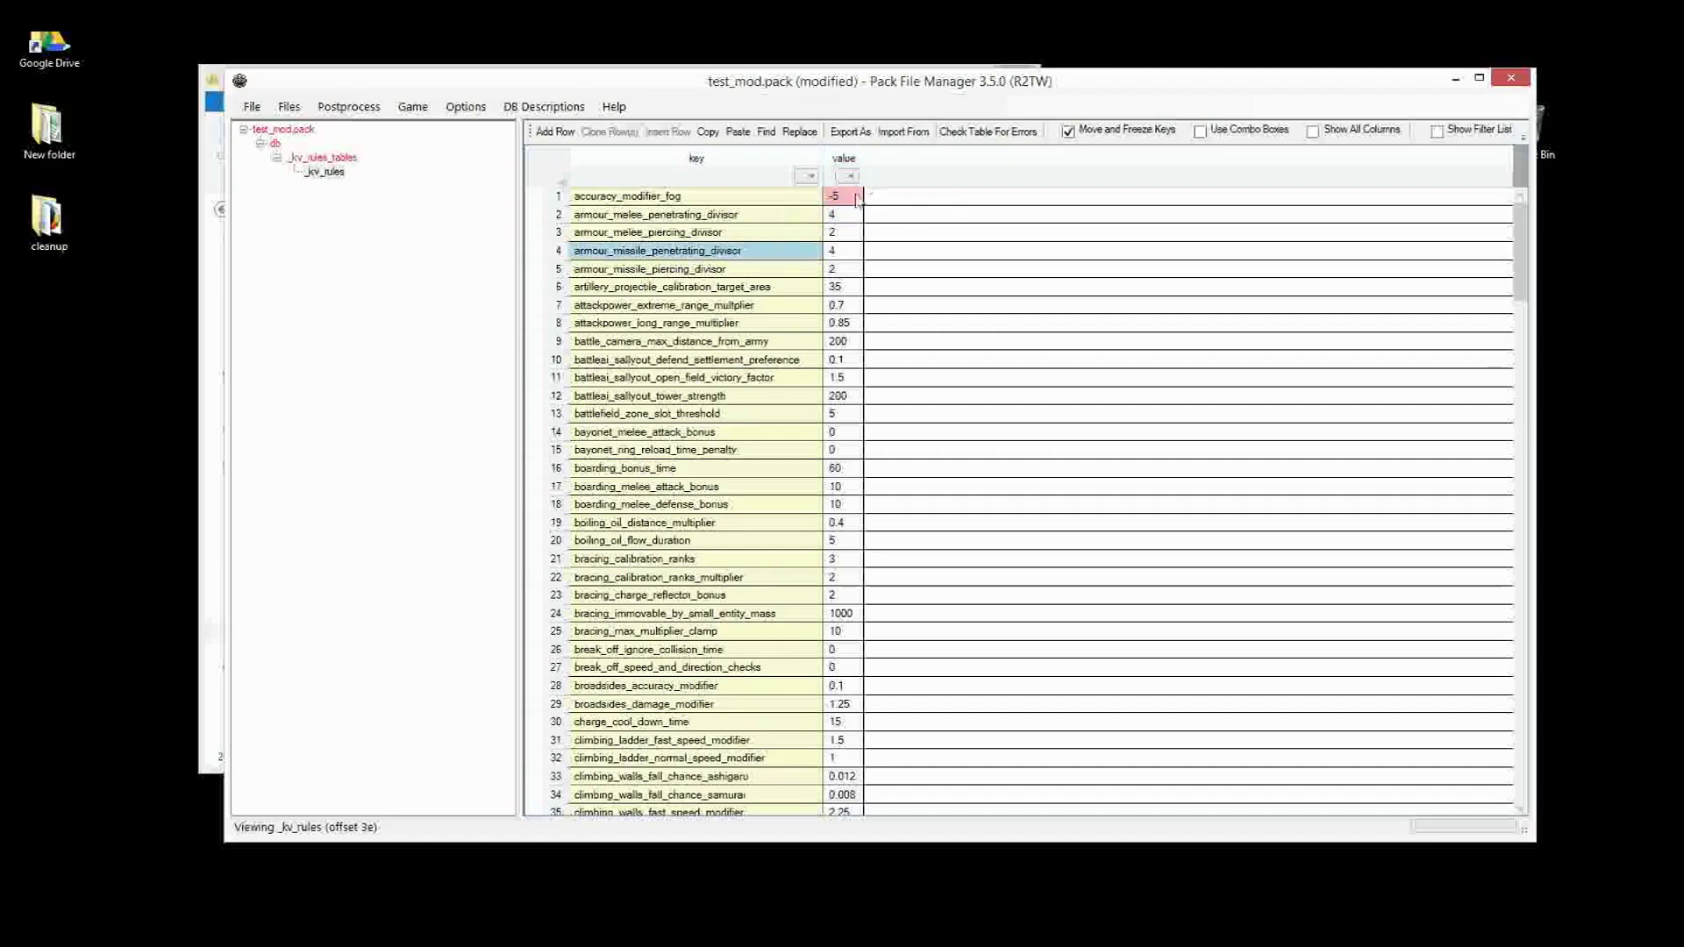
pyautogui.moveTo(851, 201)
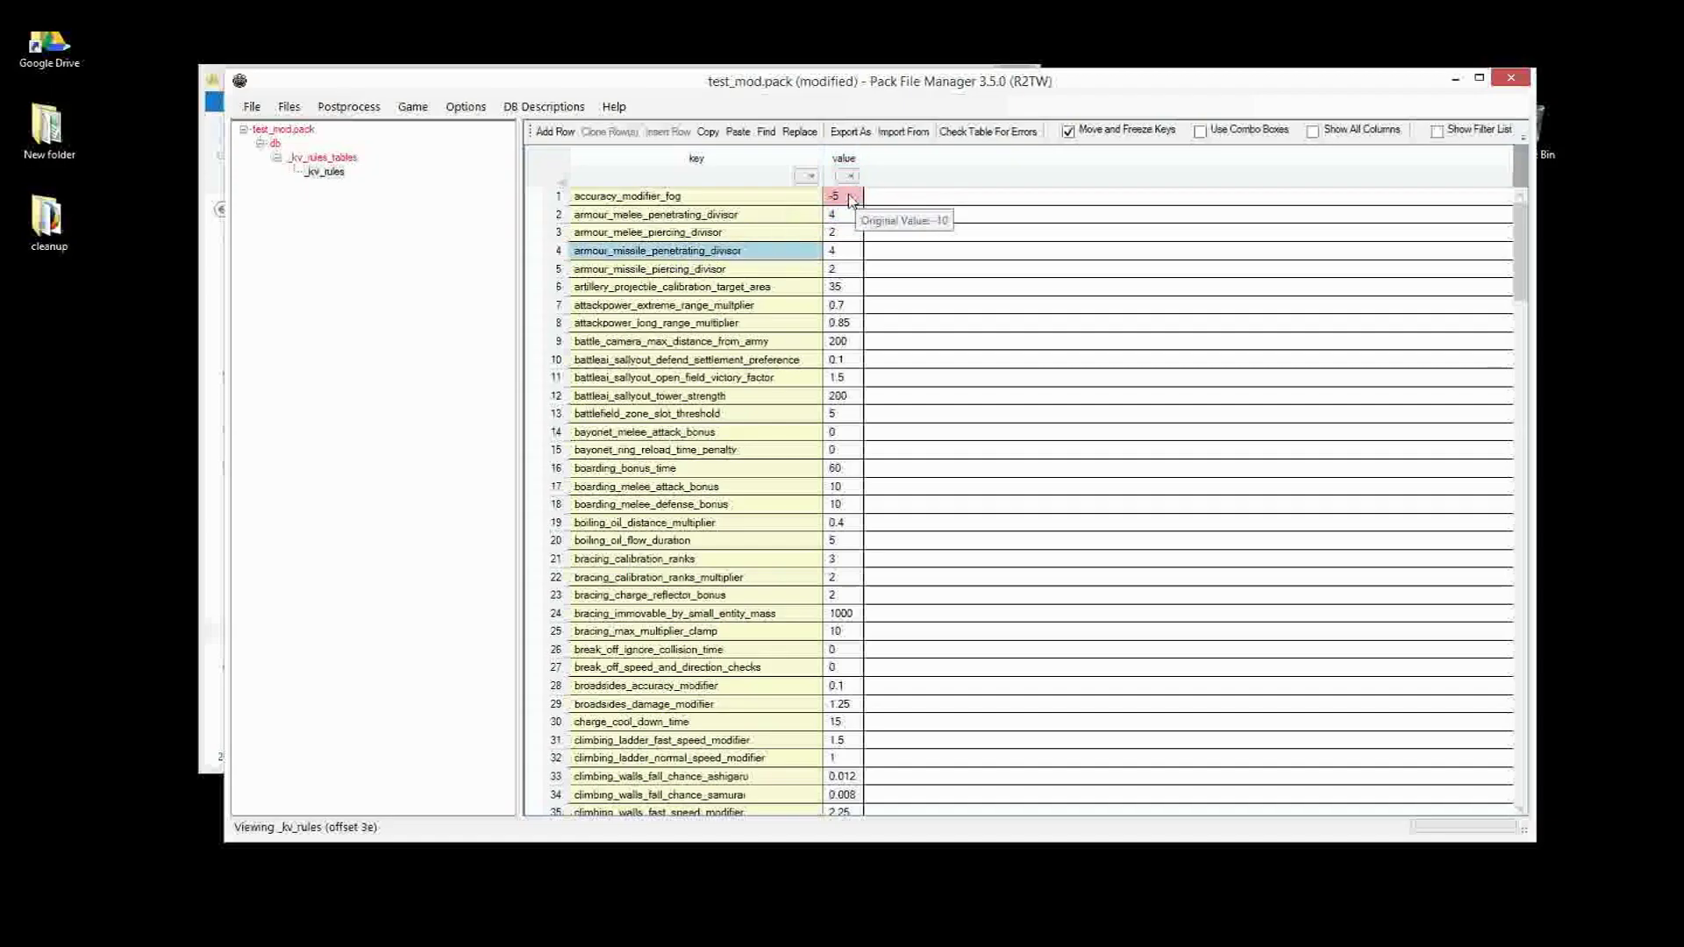
pyautogui.click(718, 217)
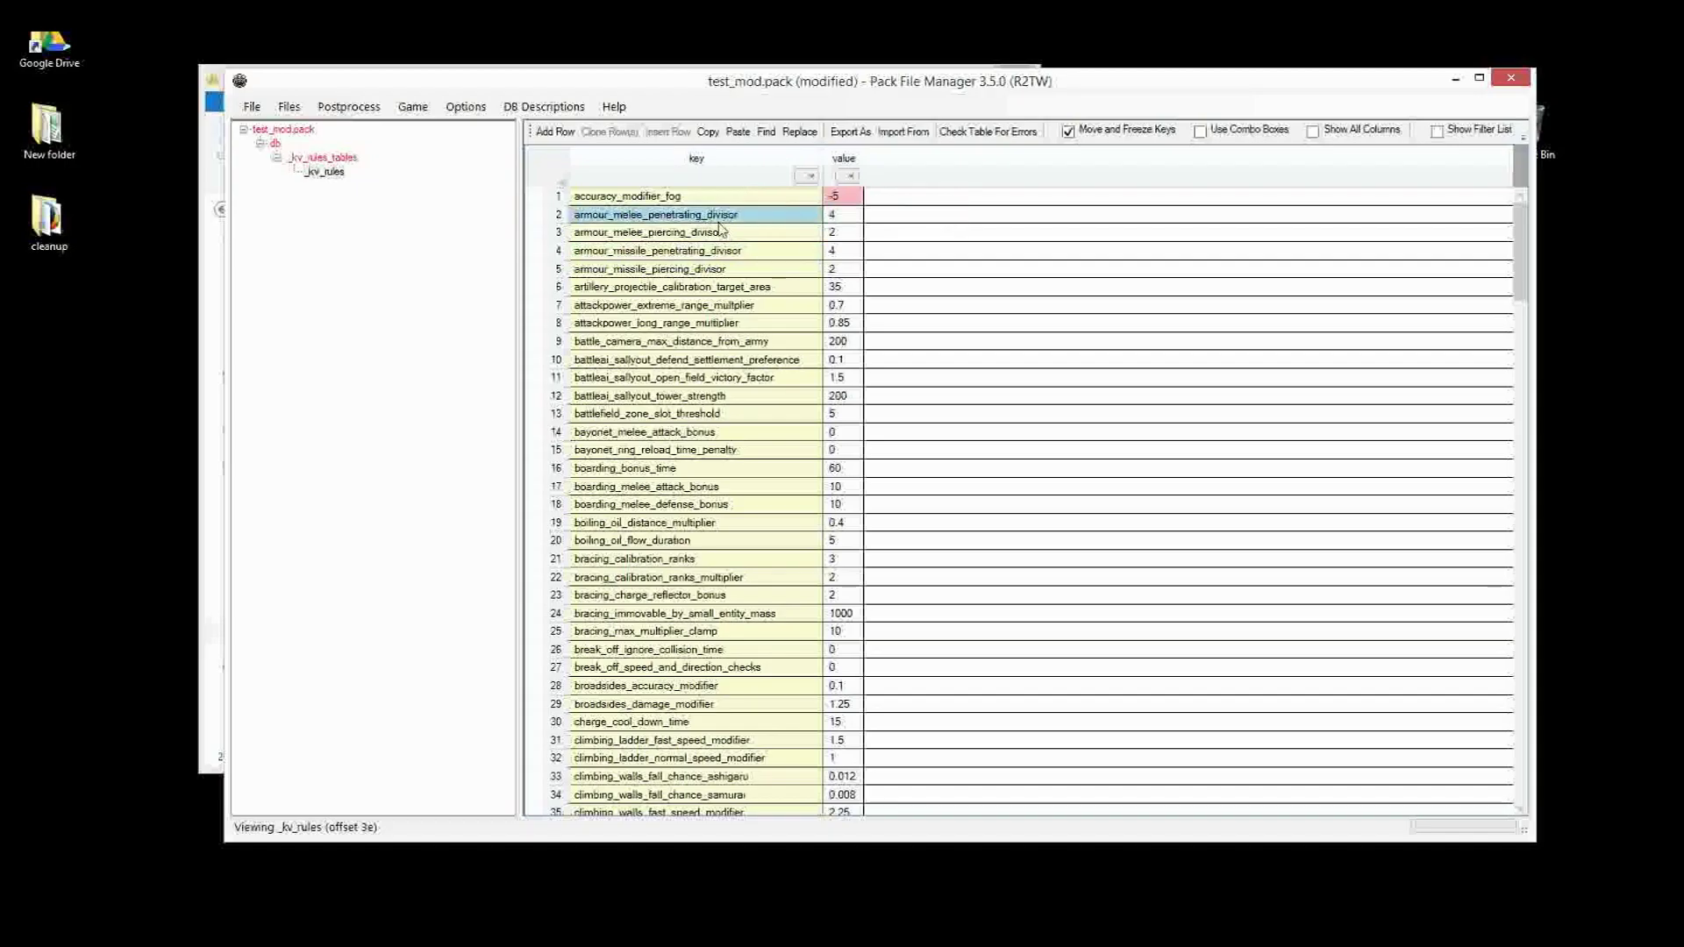
pyautogui.click(686, 200)
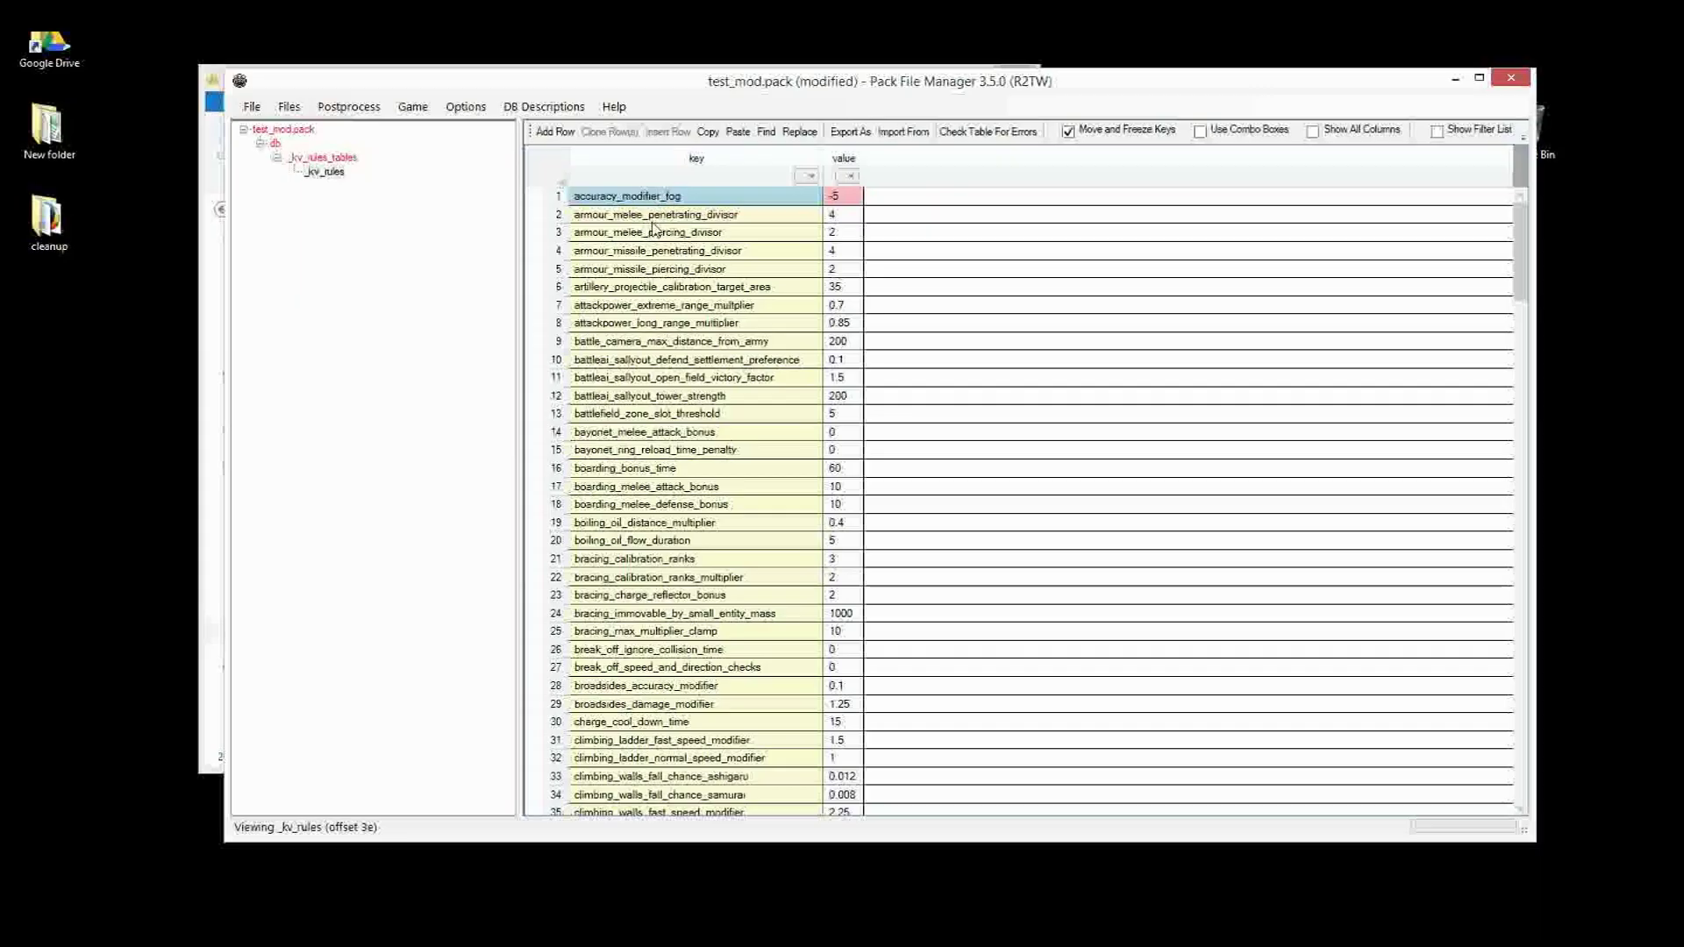
pyautogui.hotkey('ctrl', 's')
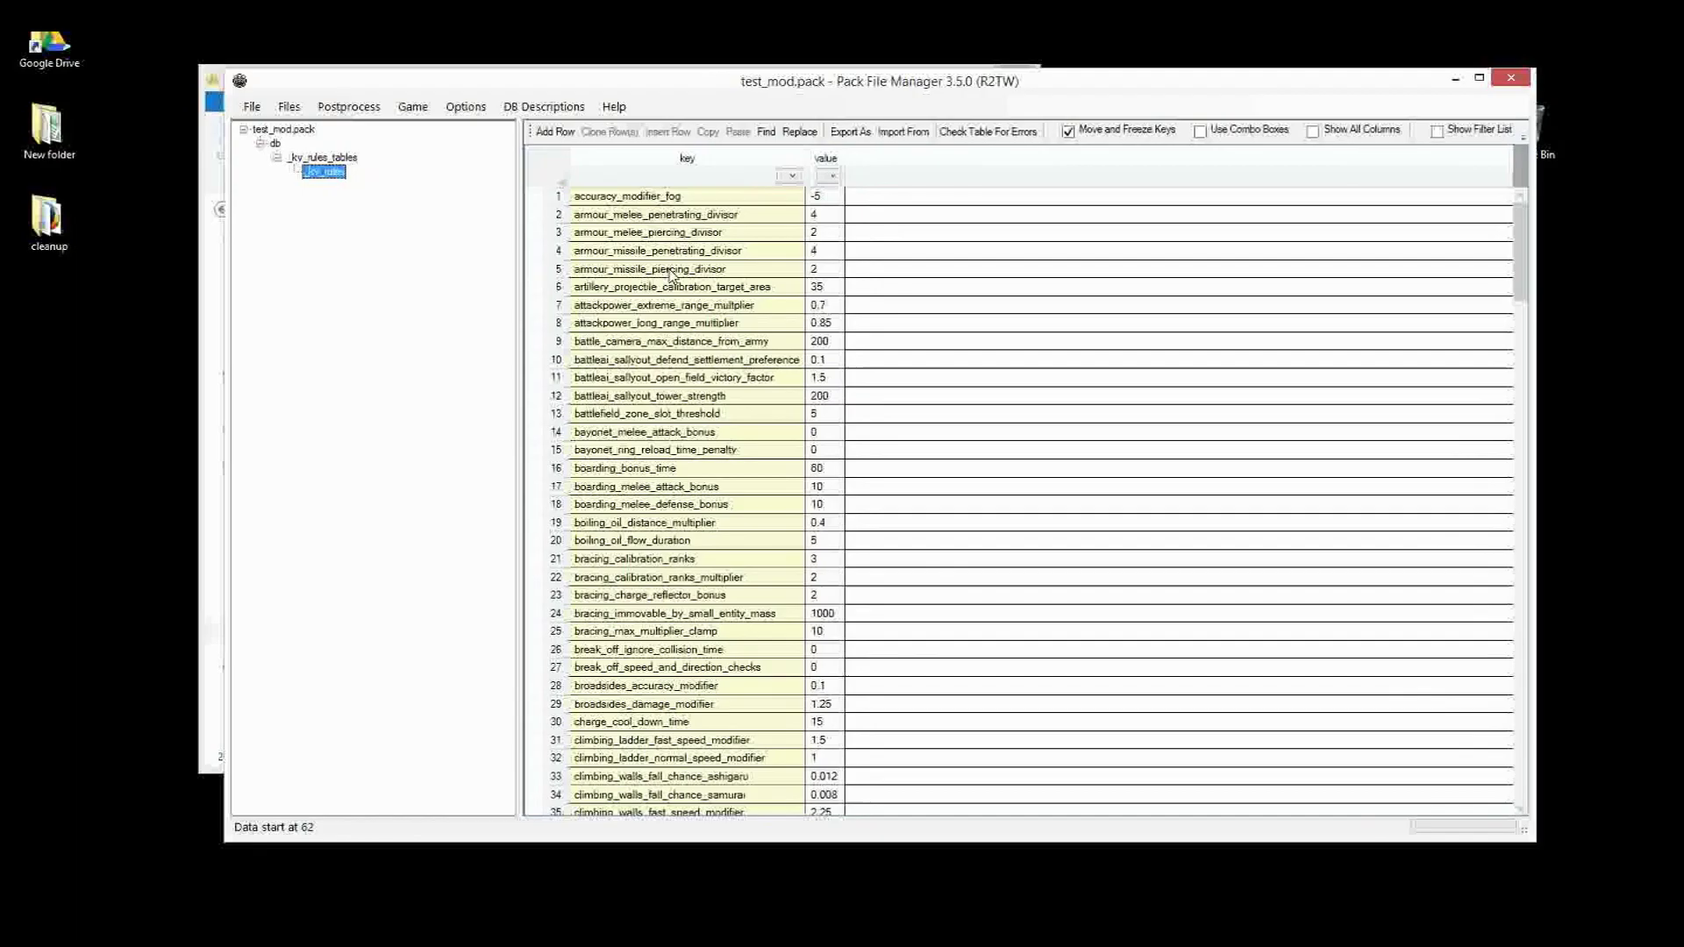